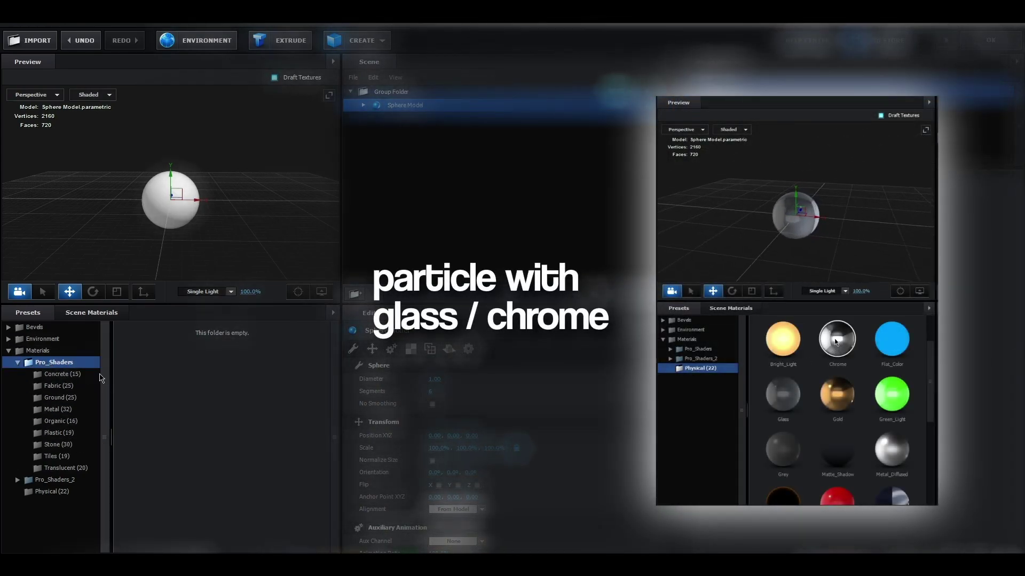
# Apply the clear material from the Pro_Shaders Translucent presets to the sphere model.
pyautogui.click(75, 468)
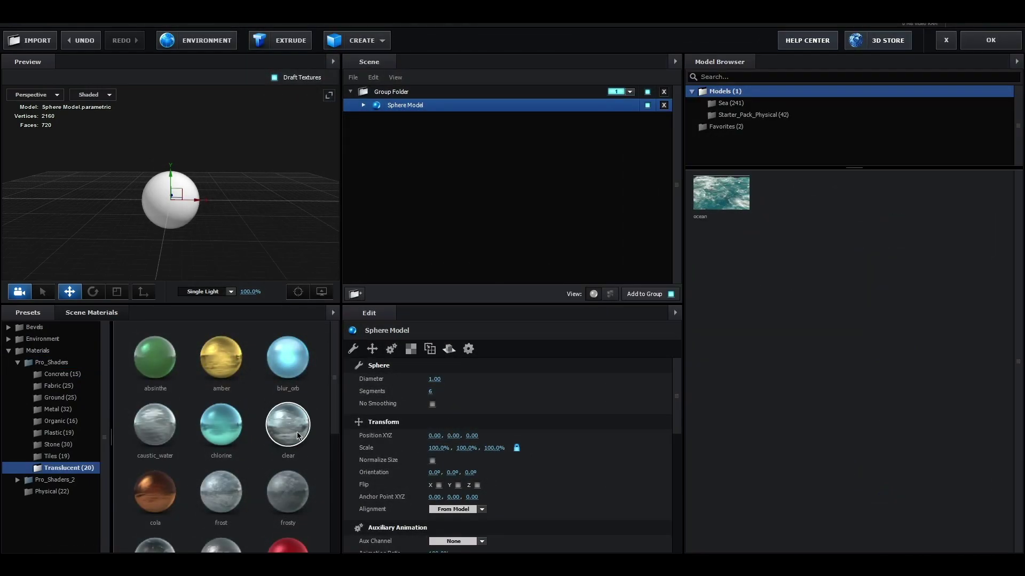
pyautogui.doubleClick(290, 430)
pyautogui.moveTo(233, 243)
pyautogui.mouseDown()
pyautogui.moveTo(268, 256)
pyautogui.moveTo(194, 227)
pyautogui.moveTo(265, 254)
pyautogui.moveTo(247, 230)
pyautogui.mouseUp()
# Select the sphere's clear material and set its reflection Color Tint to a pale blue.
pyautogui.scroll(-10, 469, 423)
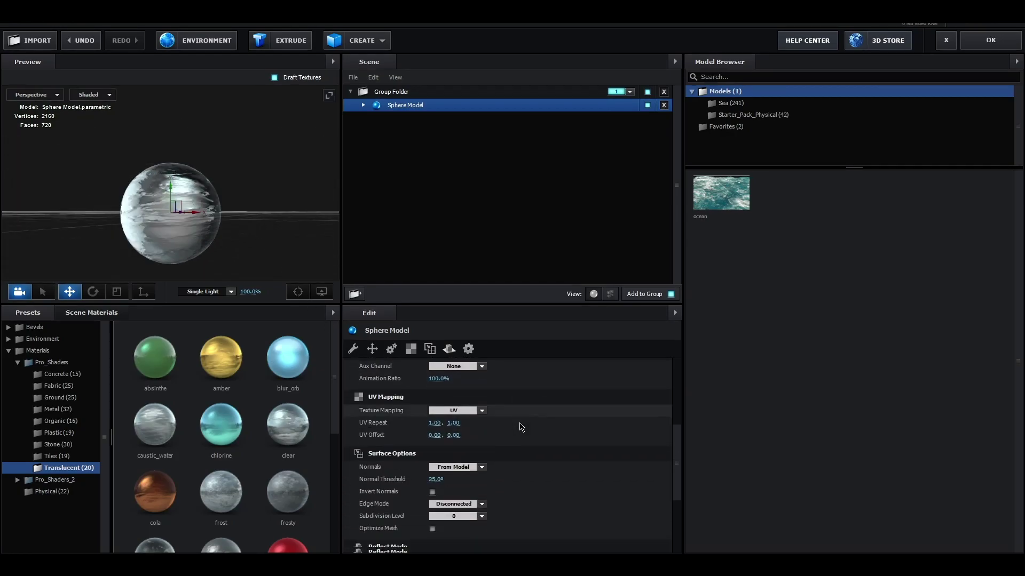
pyautogui.click(363, 105)
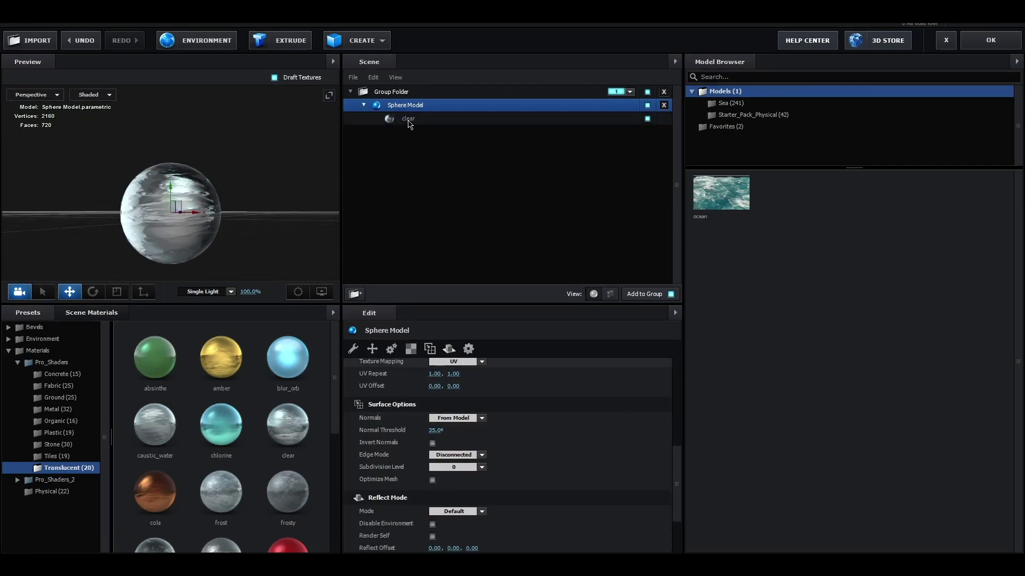
pyautogui.click(408, 119)
pyautogui.scroll(-10, 574, 457)
pyautogui.click(429, 370)
pyautogui.moveTo(429, 370); pyautogui.dragTo(378, 348)
pyautogui.click(519, 475)
# Set the clear material's refraction Color Tint to 43CDF5 and accept the scene setup.
pyautogui.click(437, 479)
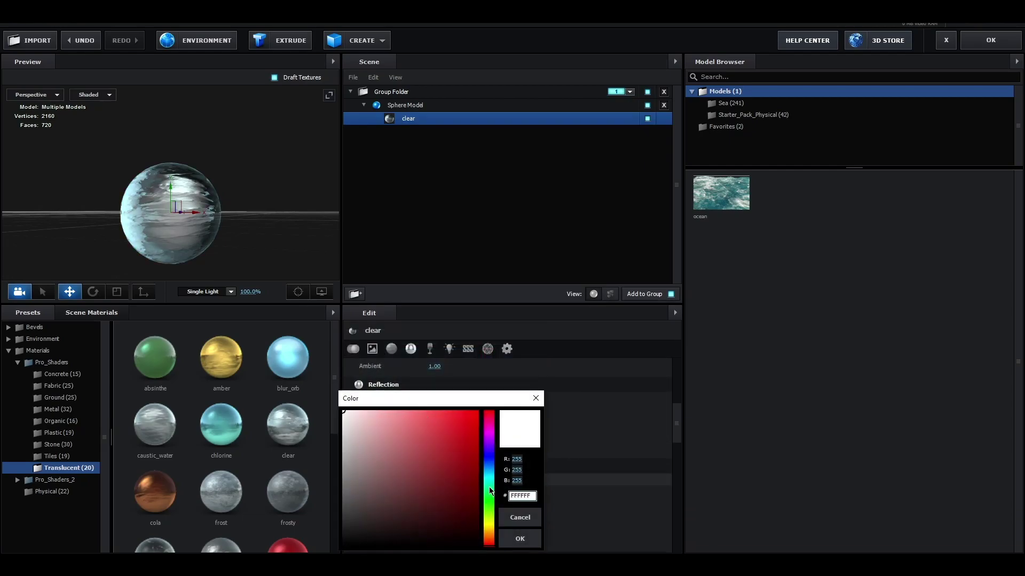
pyautogui.click(489, 473)
pyautogui.click(412, 413)
pyautogui.click(520, 539)
pyautogui.click(436, 479)
pyautogui.click(442, 416)
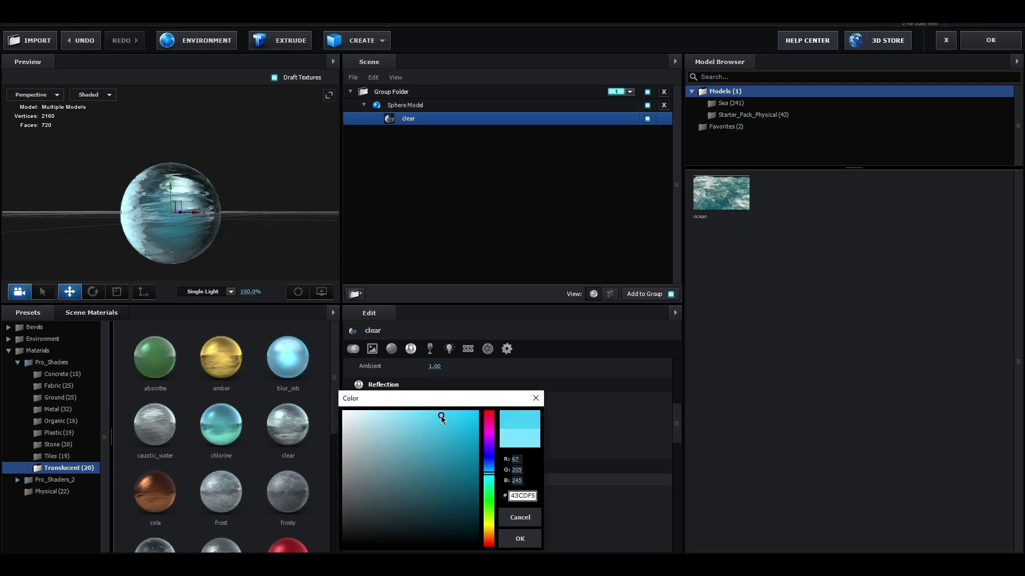
pyautogui.click(520, 538)
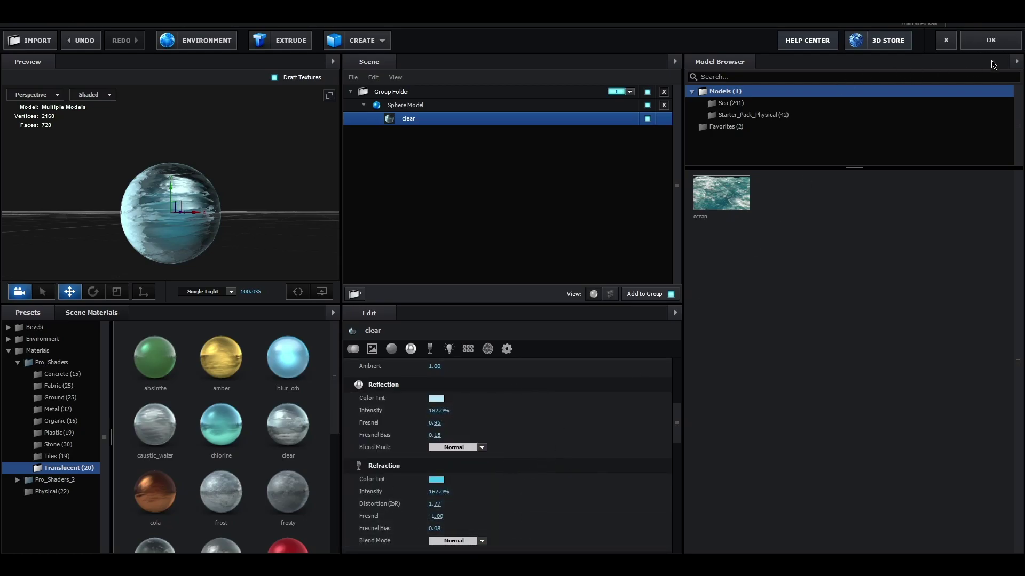
pyautogui.click(991, 41)
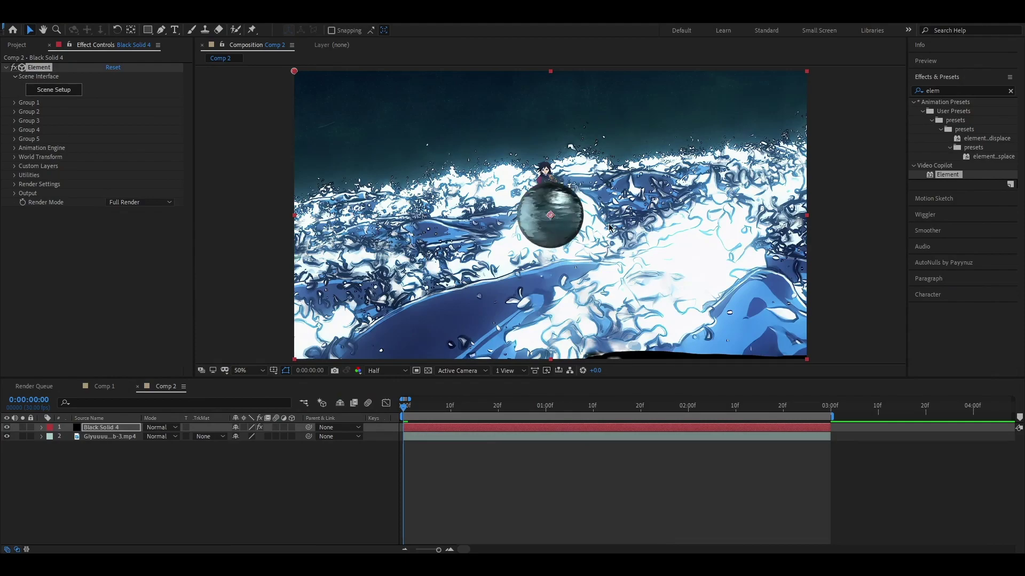
# Assign the Giyuuuu 3840X2160 Prob-3.mp4 layer to Layer 1 of Element's custom texture maps.
pyautogui.click(14, 166)
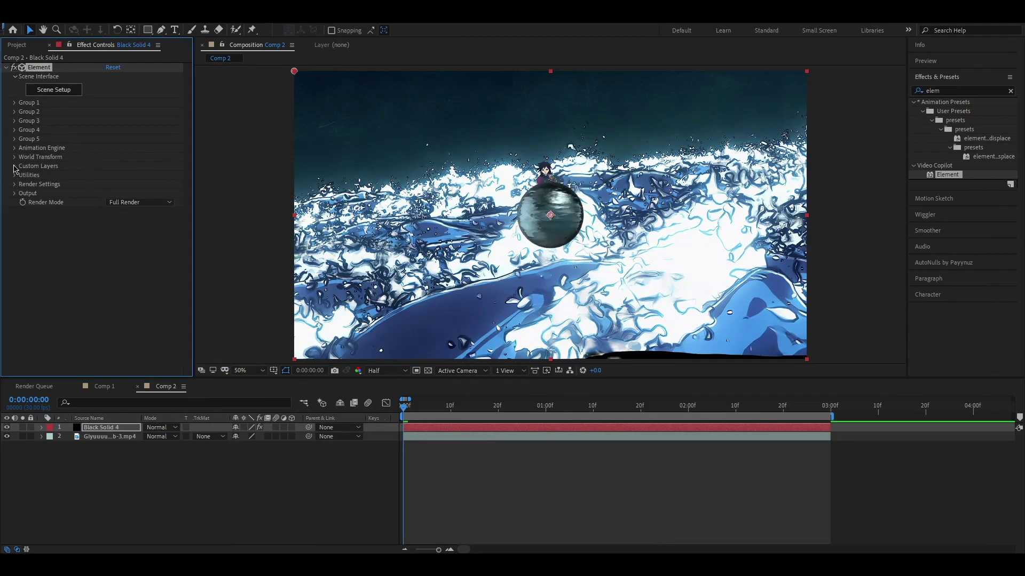
pyautogui.click(23, 185)
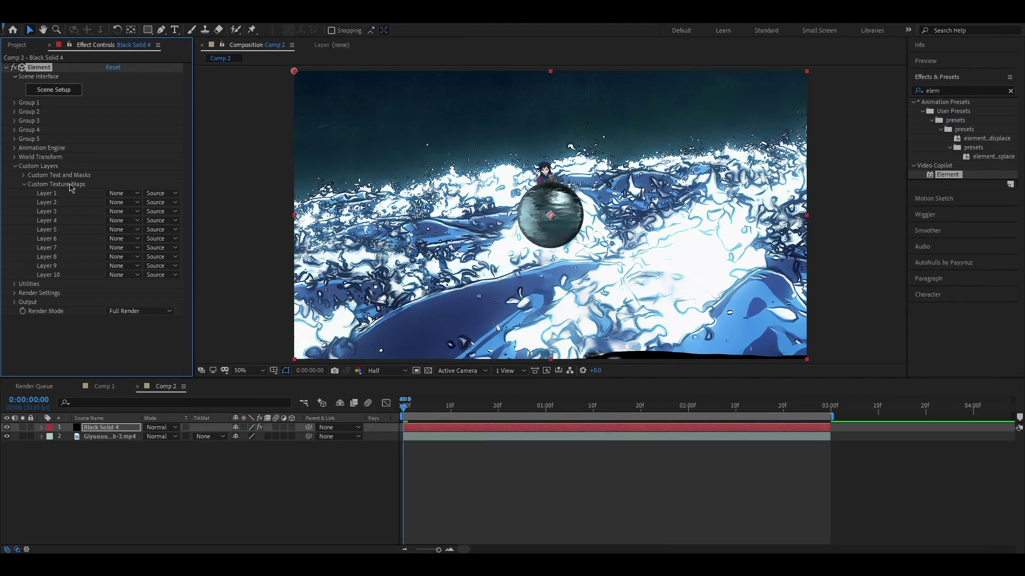
pyautogui.click(123, 193)
pyautogui.click(179, 234)
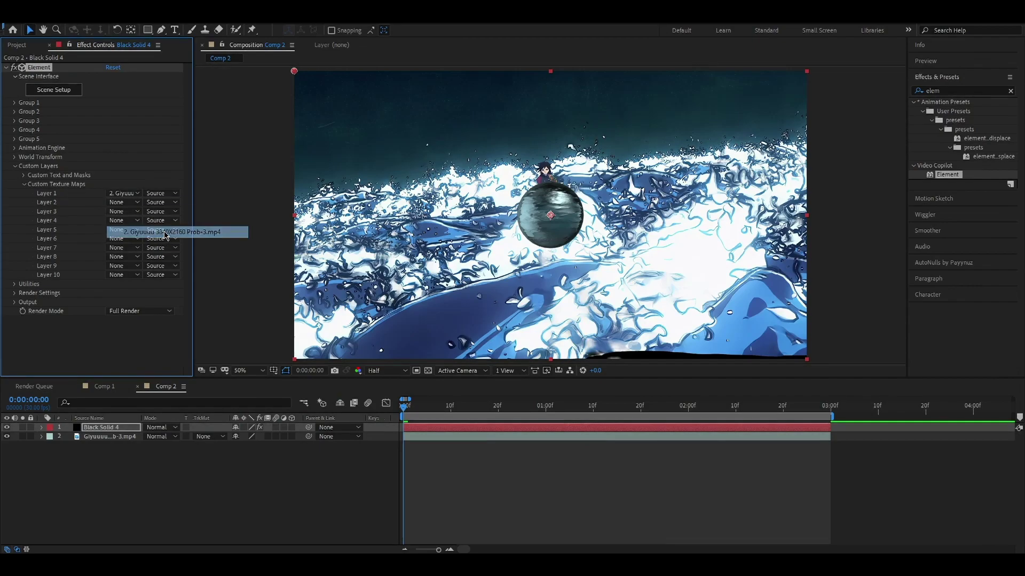
# Set the scene's environment texture to Custom Layer 1 and accept the scene setup.
pyautogui.click(53, 90)
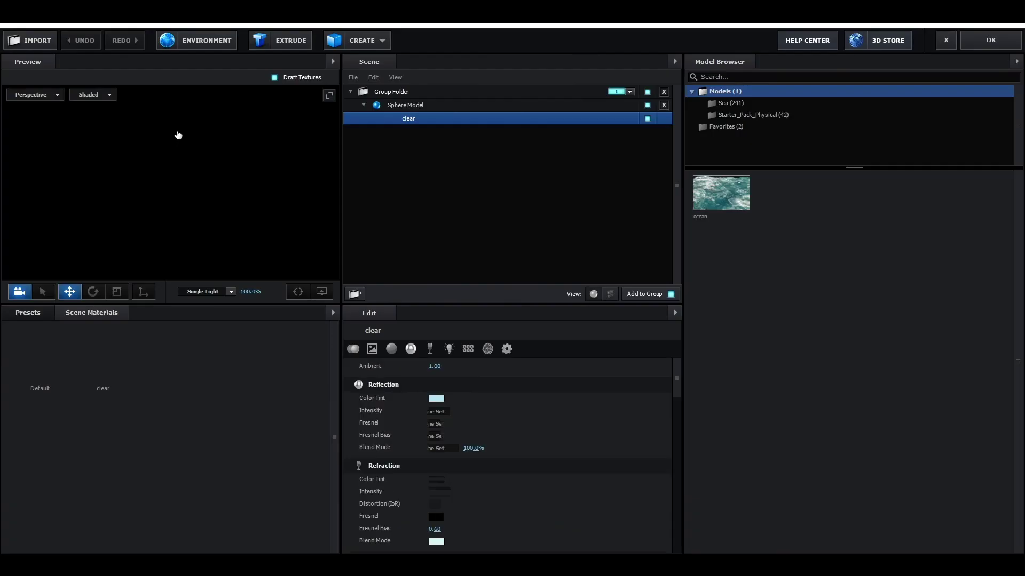
pyautogui.click(193, 44)
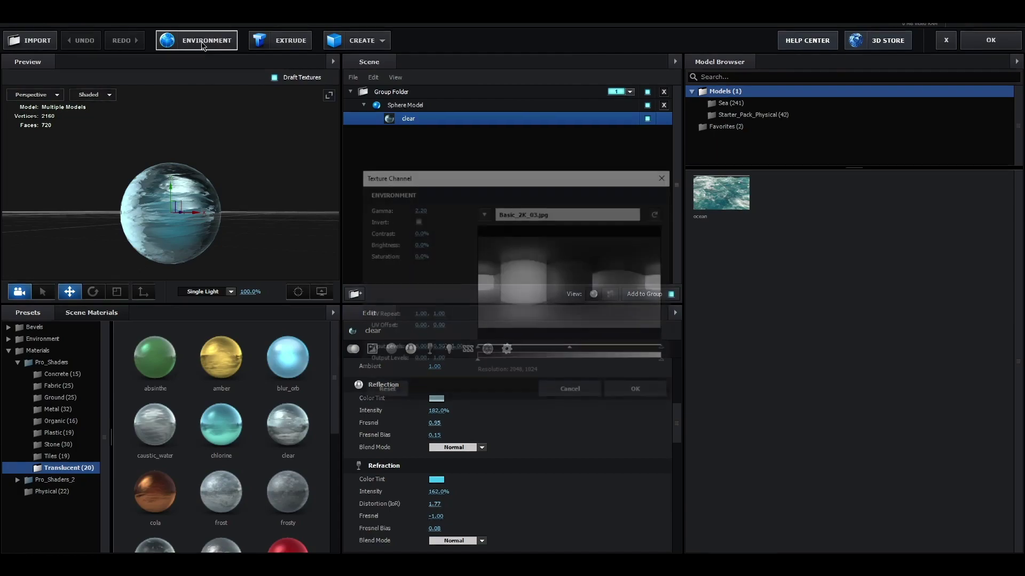
pyautogui.click(484, 214)
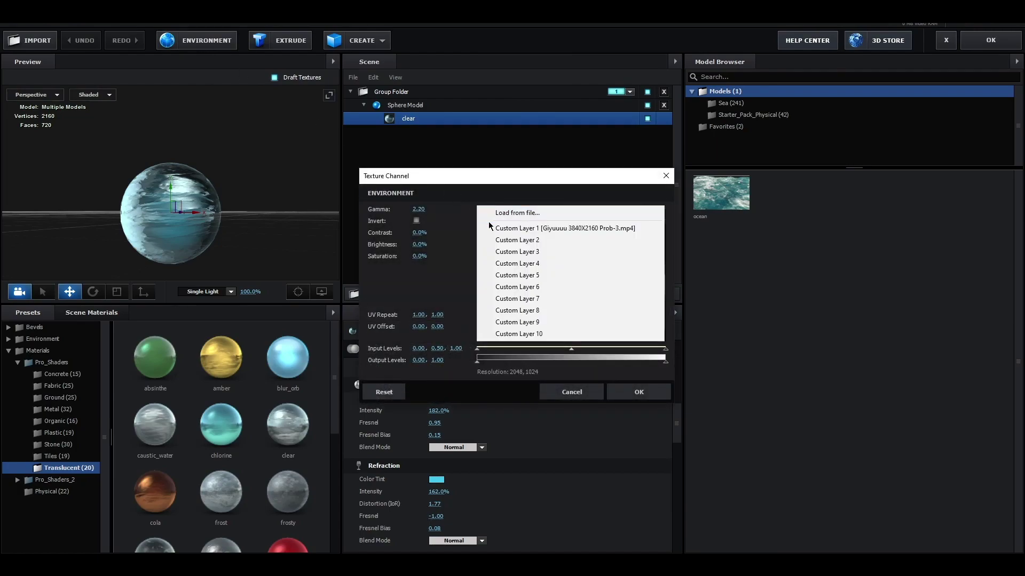
pyautogui.click(538, 228)
pyautogui.click(640, 392)
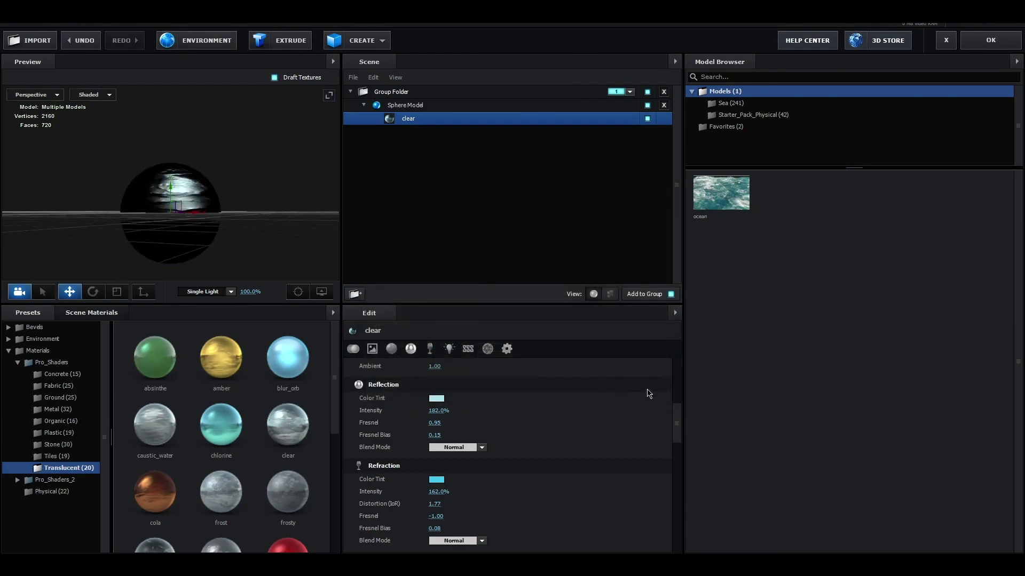
pyautogui.click(990, 44)
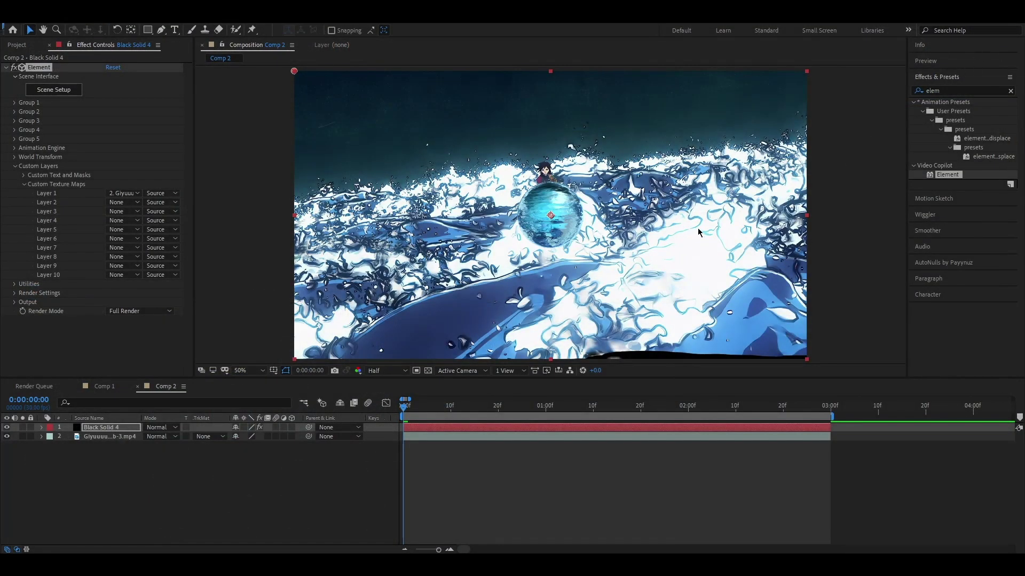
# Reopen the scene setup and set the clear material's refraction Color Tint to 64C8E6.
pyautogui.scroll(1, 614, 224)
pyautogui.press(',')
pyautogui.press(',')
pyautogui.click(47, 94)
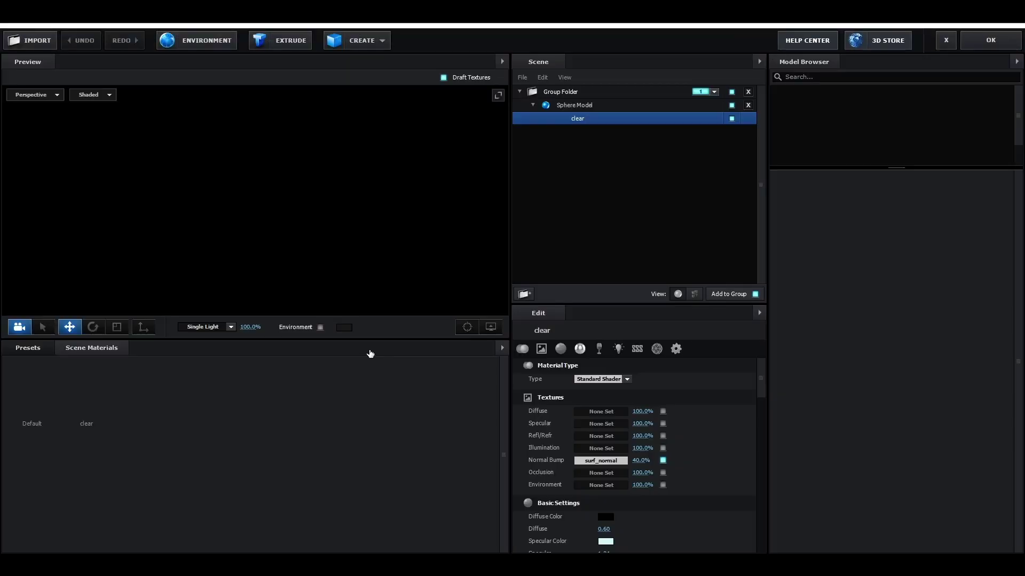
pyautogui.scroll(-1, 631, 424)
pyautogui.moveTo(677, 382); pyautogui.dragTo(680, 423)
pyautogui.scroll(-3, 644, 455)
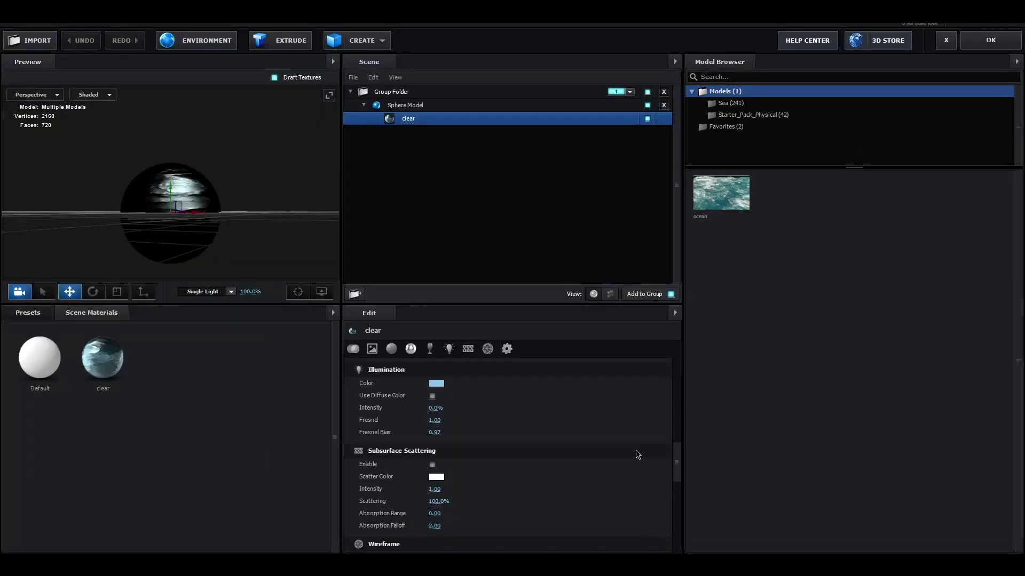
pyautogui.click(435, 440)
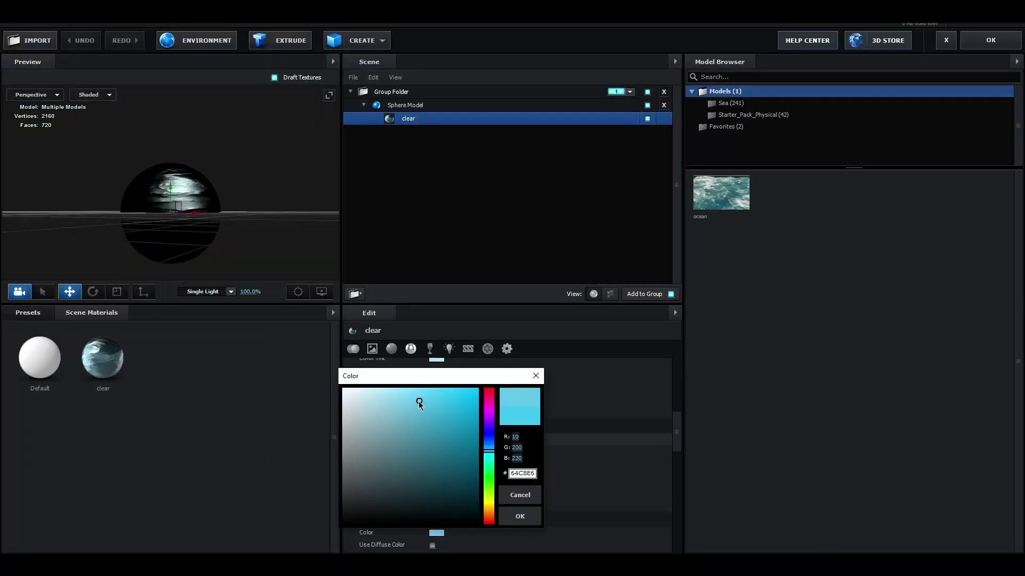
pyautogui.click(520, 516)
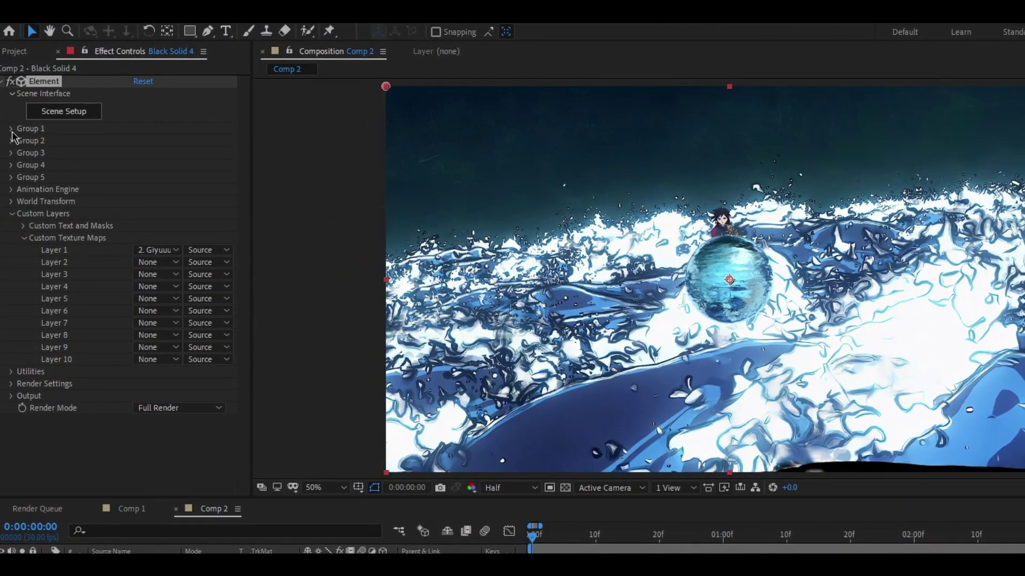
# Set the Particle Count of Group 1's Particle Replicator to 638.
pyautogui.click(11, 130)
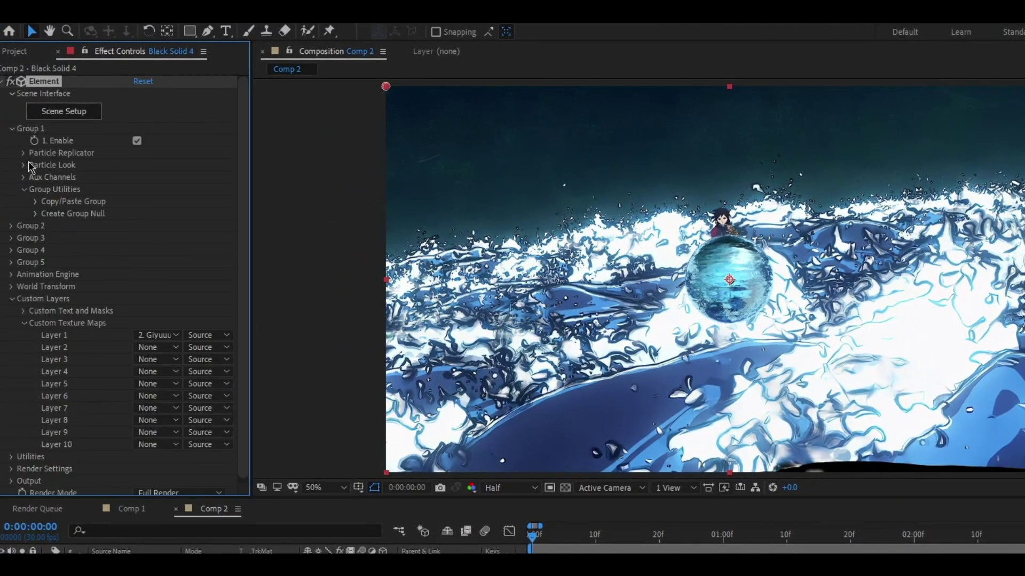
pyautogui.click(23, 153)
pyautogui.click(136, 166)
pyautogui.press('Return')
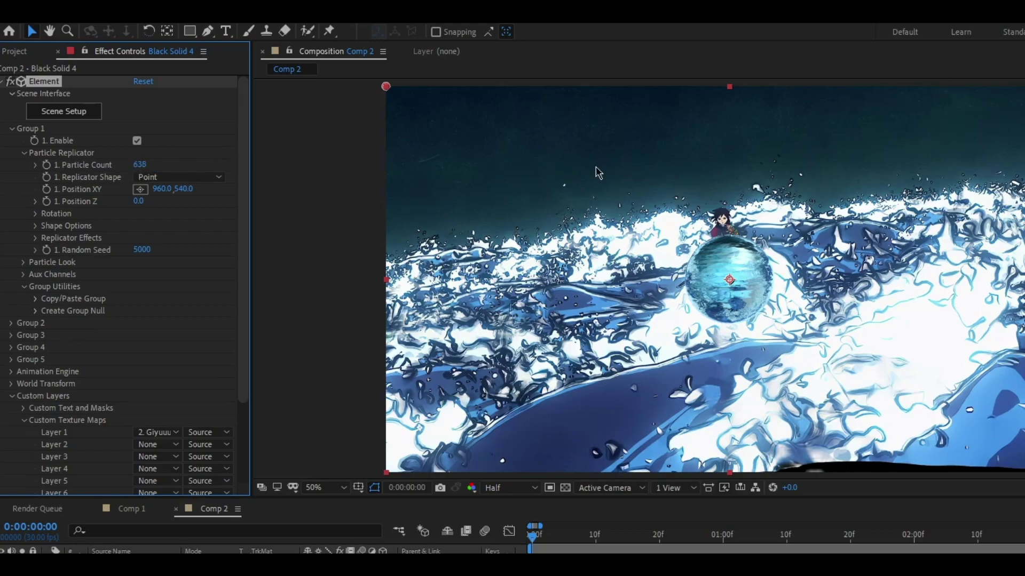
# Reveal Group 1's rotation, replicator effect and particle look settings and set Scatter to 31.3.
pyautogui.click(35, 238)
pyautogui.click(36, 214)
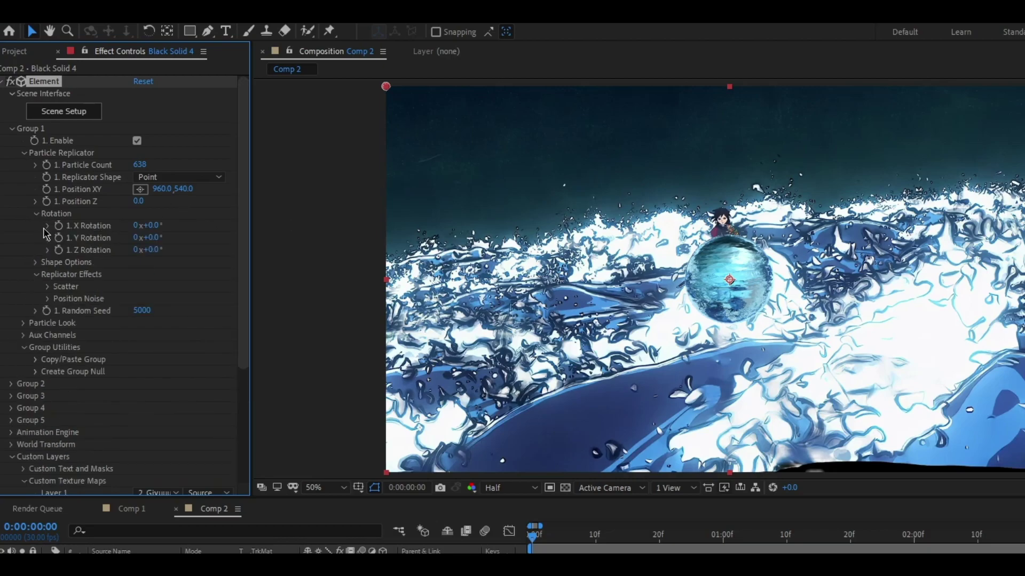
pyautogui.click(26, 323)
pyautogui.click(48, 288)
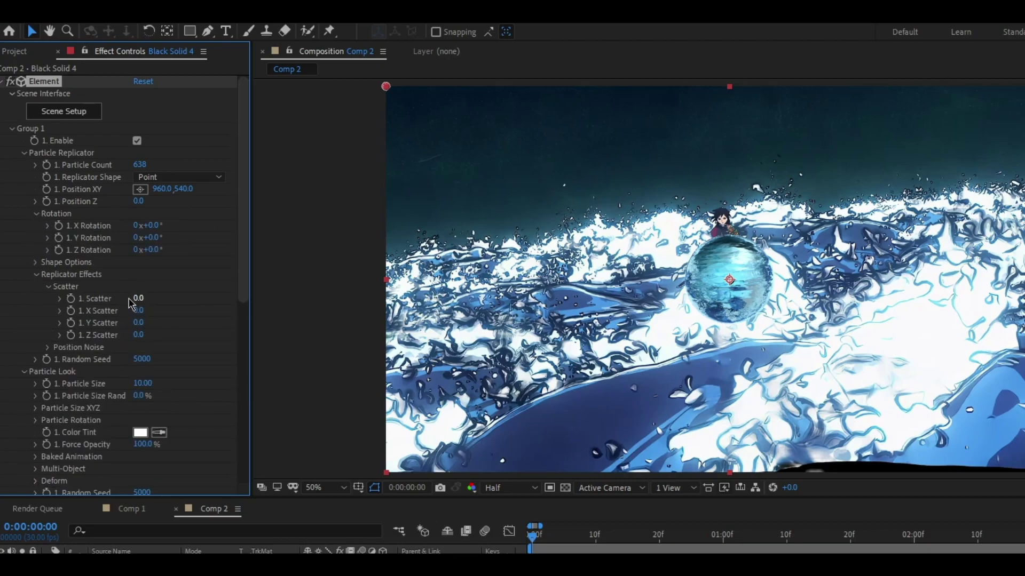
pyautogui.moveTo(137, 298); pyautogui.dragTo(260, 421)
# Set Group 1's Particle Size to 1.20 and its Particle Size Random to 80%.
pyautogui.scroll(-2, 190, 393)
pyautogui.scroll(-1, 196, 392)
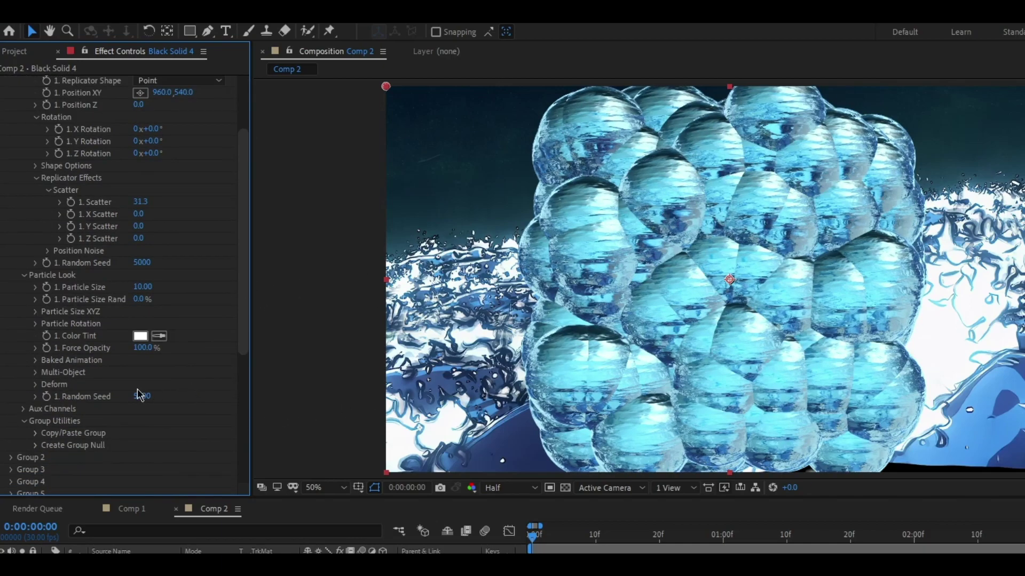
pyautogui.moveTo(141, 287); pyautogui.dragTo(88, 296)
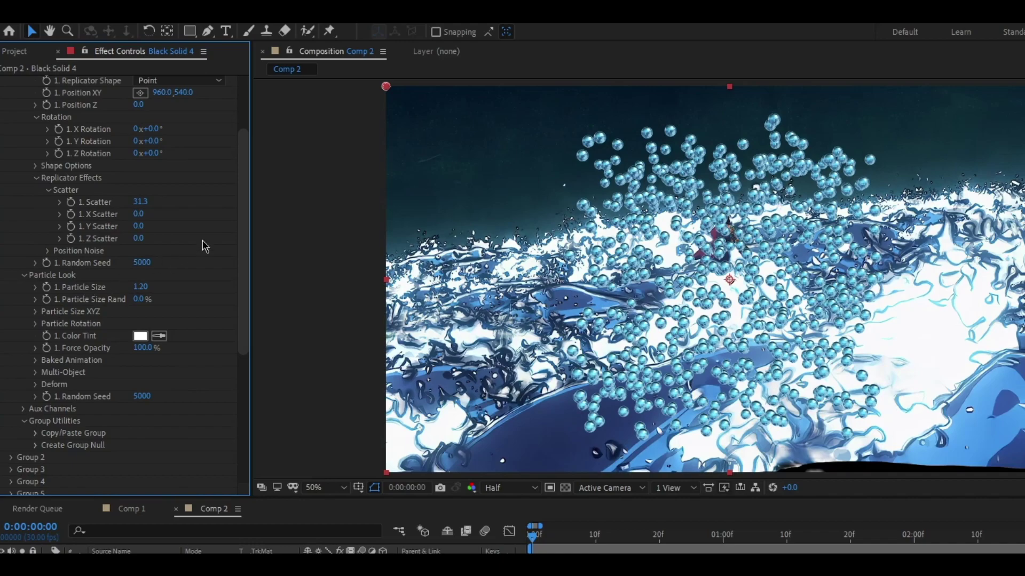
pyautogui.scroll(2, 203, 245)
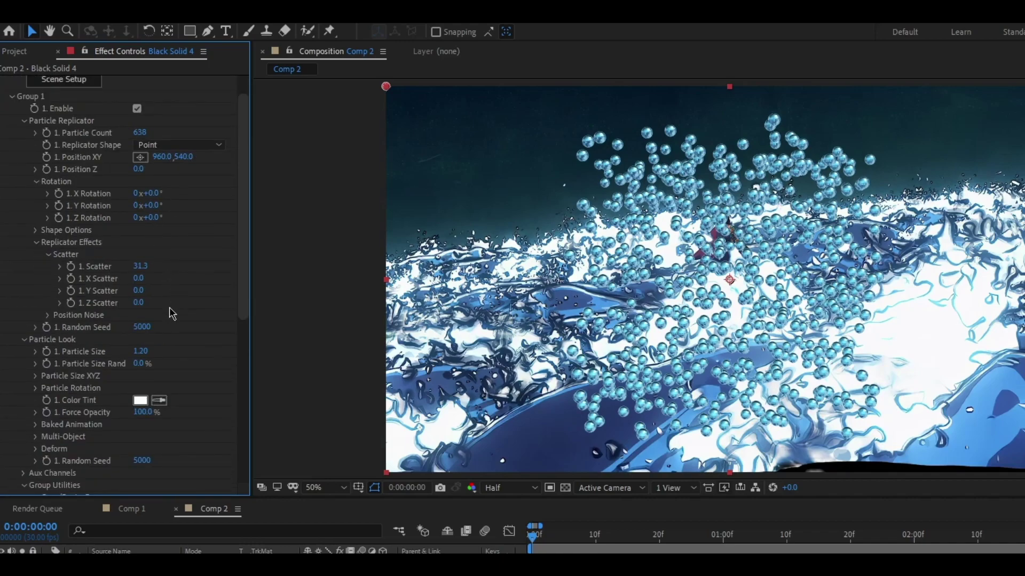
pyautogui.scroll(-1, 170, 313)
pyautogui.moveTo(140, 335); pyautogui.dragTo(194, 327)
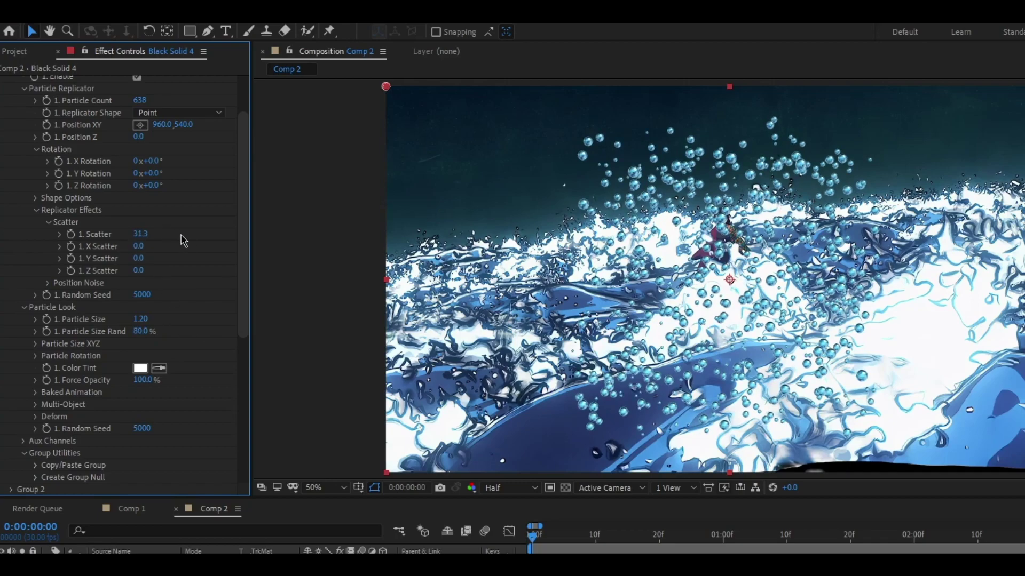
# Set Group 1's Z Scatter to 1000.
pyautogui.scroll(1, 179, 236)
pyautogui.moveTo(139, 303)
pyautogui.mouseDown()
pyautogui.moveTo(233, 296)
pyautogui.moveTo(172, 320)
pyautogui.moveTo(138, 302)
pyautogui.mouseUp()
pyautogui.click(138, 302)
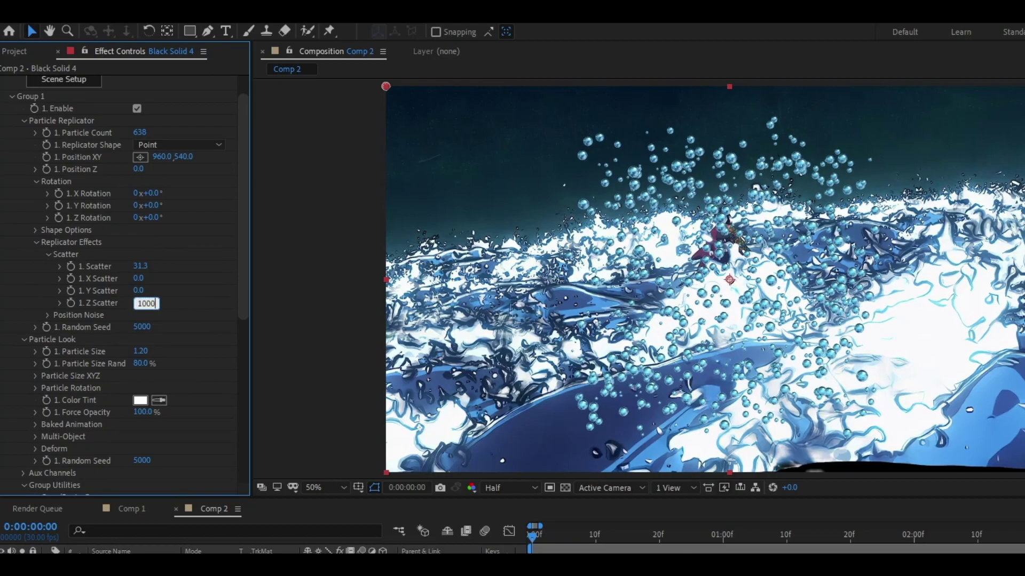
pyautogui.press('Return')
# Set Group 1's Scatter to 132.2, X Scatter to 108.4 and Y Scatter to 16.2, and Particle Size to 1.60.
pyautogui.moveTo(141, 266); pyautogui.dragTo(270, 316)
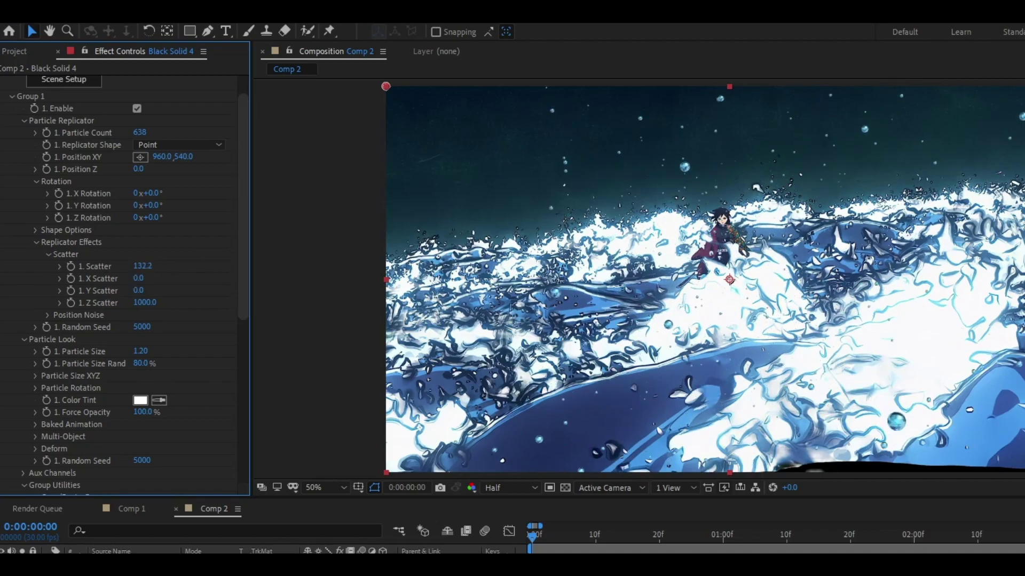
pyautogui.moveTo(143, 286); pyautogui.dragTo(225, 290)
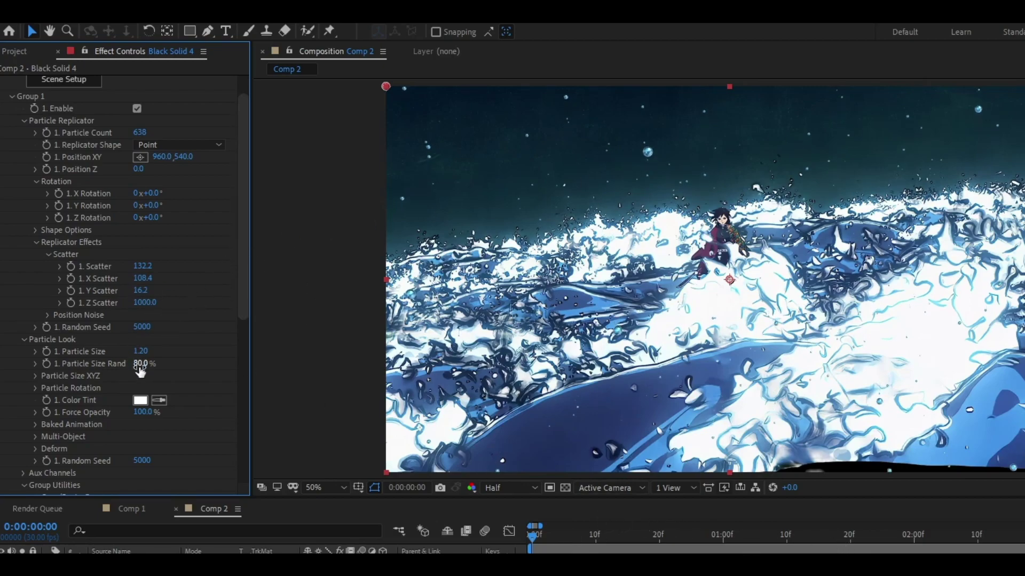
pyautogui.moveTo(141, 356); pyautogui.dragTo(141, 354)
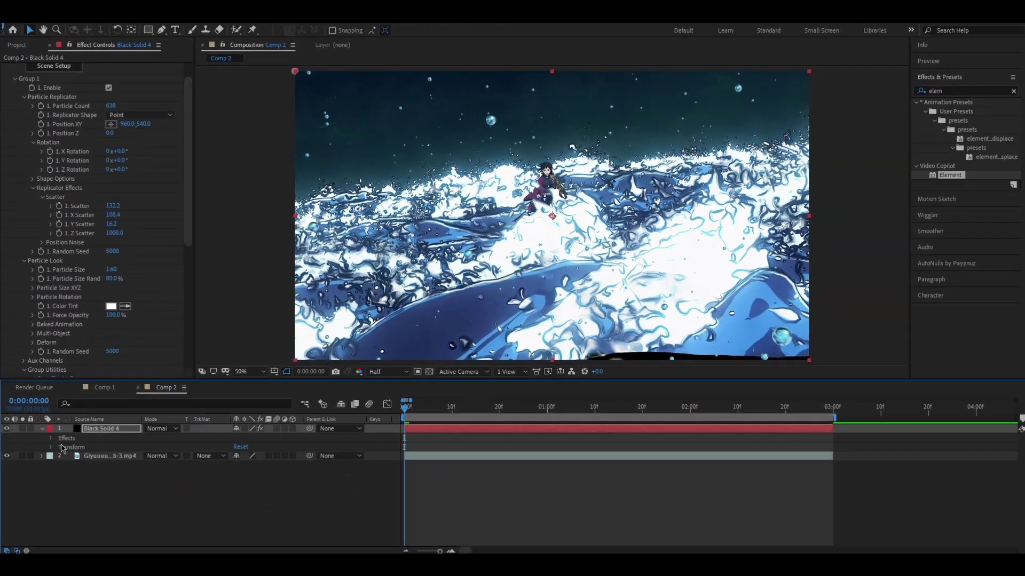
# Expand Element's Group 1 particle properties in the timeline and start keyframing Position XY and Position Z at 0:00:00:00.
pyautogui.click(50, 438)
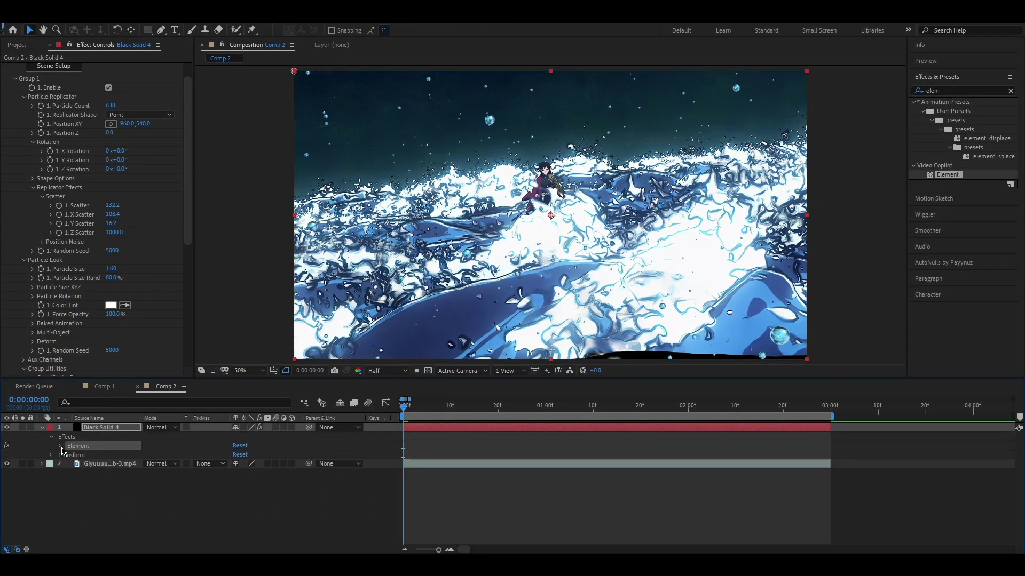
pyautogui.click(60, 447)
pyautogui.scroll(1, 424, 463)
pyautogui.click(69, 464)
pyautogui.click(78, 501)
pyautogui.scroll(-2, 78, 501)
pyautogui.click(78, 451)
pyautogui.scroll(1, 80, 455)
pyautogui.click(79, 466)
pyautogui.click(78, 458)
pyautogui.scroll(-1, 205, 475)
pyautogui.click(96, 467)
pyautogui.click(96, 458)
pyautogui.click(87, 495)
pyautogui.click(96, 503)
pyautogui.click(87, 485)
pyautogui.click(87, 477)
pyautogui.moveTo(667, 404)
pyautogui.mouseDown()
pyautogui.moveTo(604, 404)
pyautogui.moveTo(671, 401)
pyautogui.mouseUp()
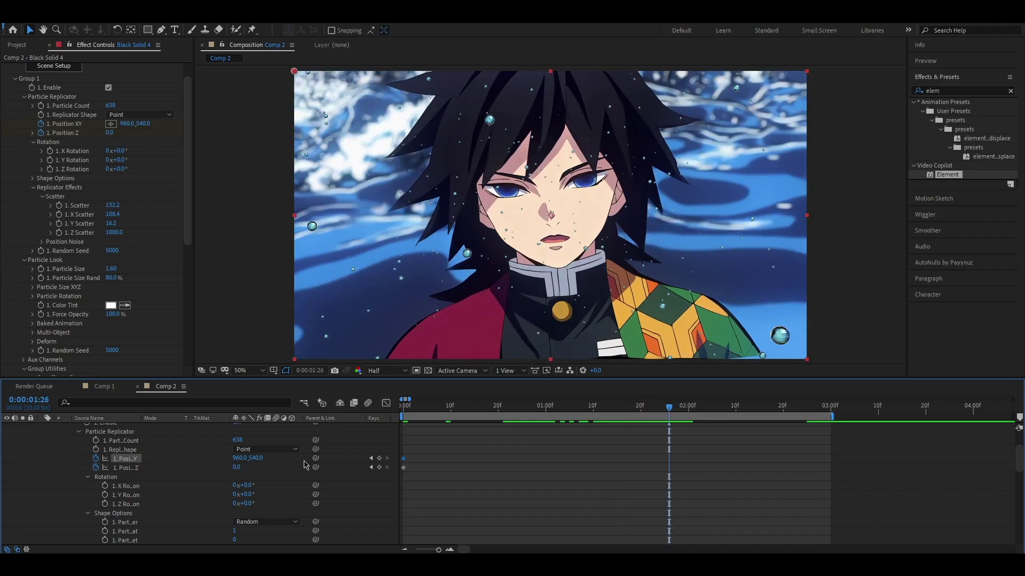
pyautogui.click(236, 468)
pyautogui.press('Return')
pyautogui.click(831, 408)
pyautogui.moveTo(831, 408); pyautogui.dragTo(674, 409)
# Keyframe Group 1's Particle Size from the beginning of the timeline and give it a different value at about 0:00:01:28.
pyautogui.scroll(-5, 152, 488)
pyautogui.click(97, 496)
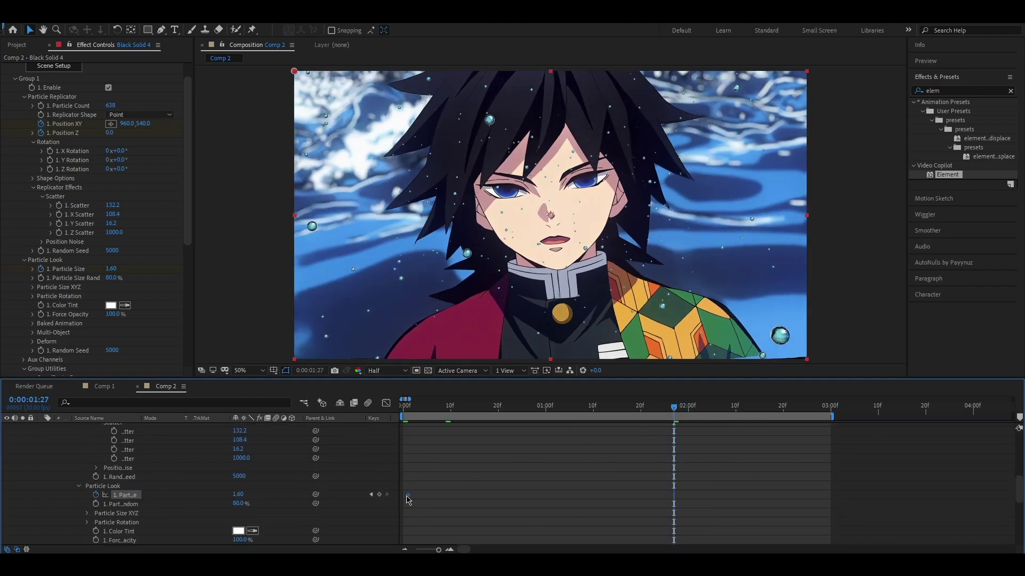
pyautogui.moveTo(674, 419); pyautogui.dragTo(679, 419)
pyautogui.moveTo(240, 496)
pyautogui.mouseDown()
pyautogui.moveTo(269, 497)
pyautogui.moveTo(240, 496)
pyautogui.mouseUp()
# Keyframe Group 1's Particle Size at 8.80 at 0:00:03:00.
pyautogui.hotkey('shift', 'End')
pyautogui.scroll(6, 812, 482)
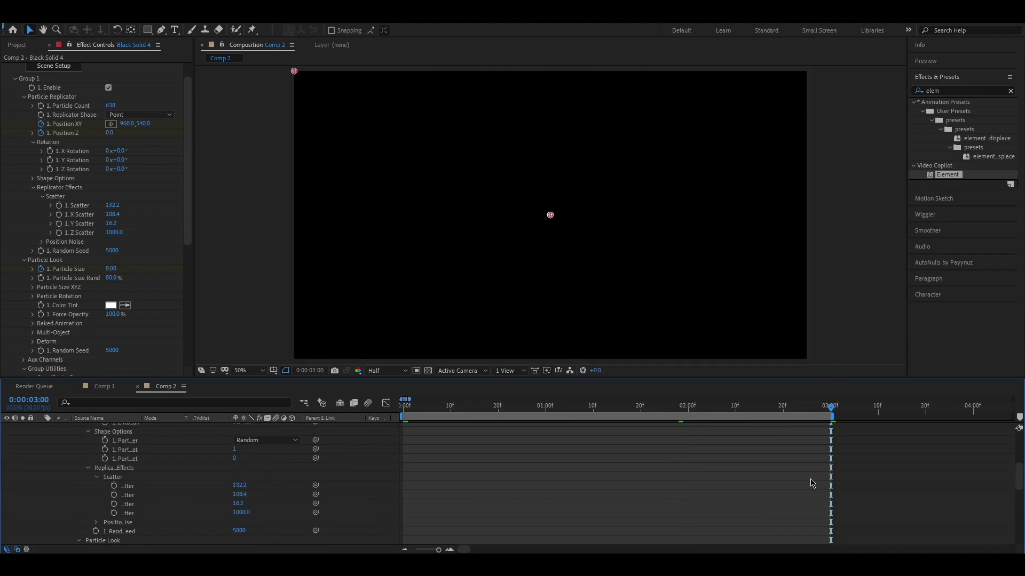
pyautogui.click(895, 472)
pyautogui.press('Home')
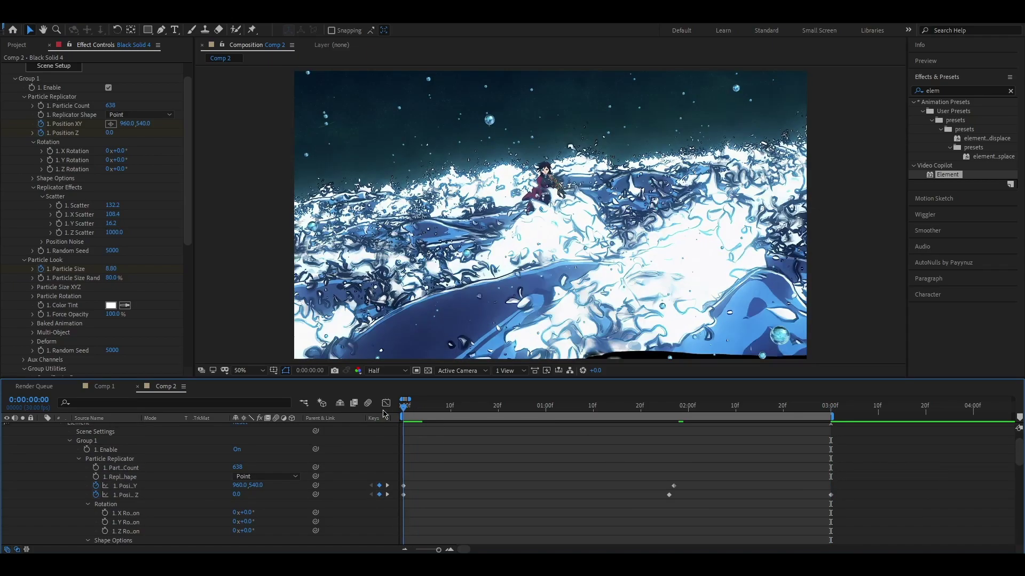
pyautogui.moveTo(235, 496); pyautogui.dragTo(867, 450)
pyautogui.click(670, 407)
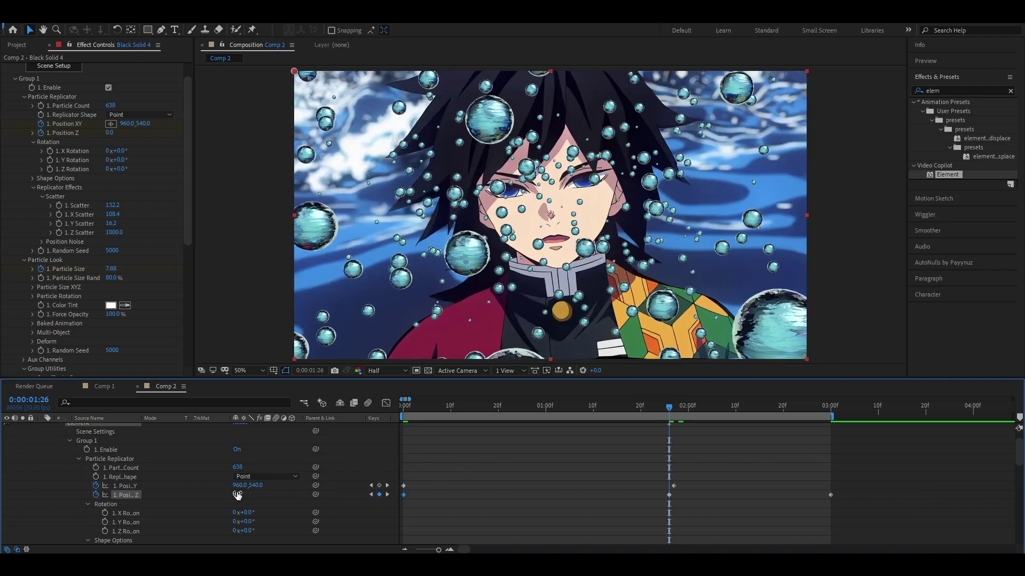
pyautogui.moveTo(236, 494); pyautogui.dragTo(42, 516)
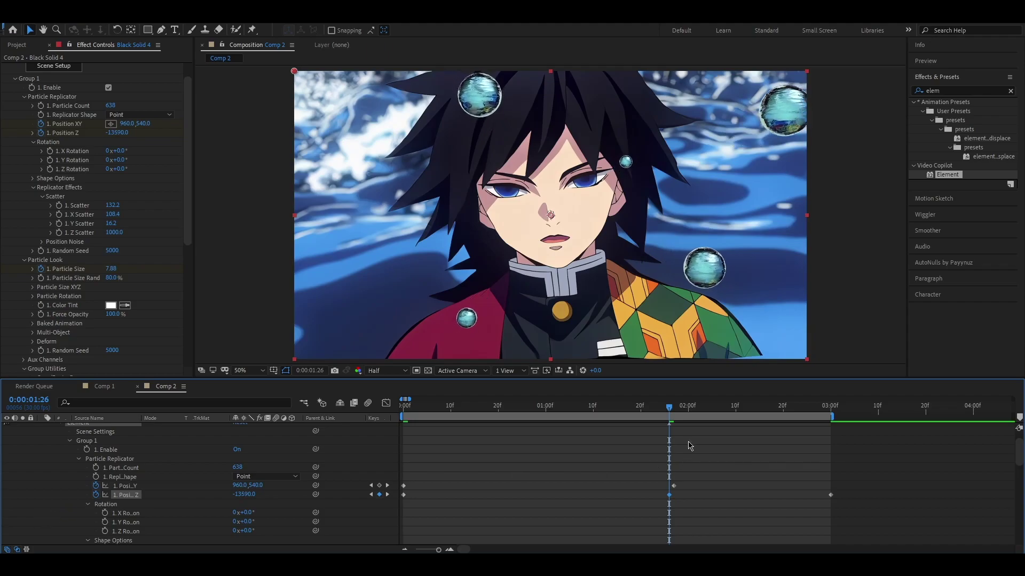
pyautogui.click(826, 408)
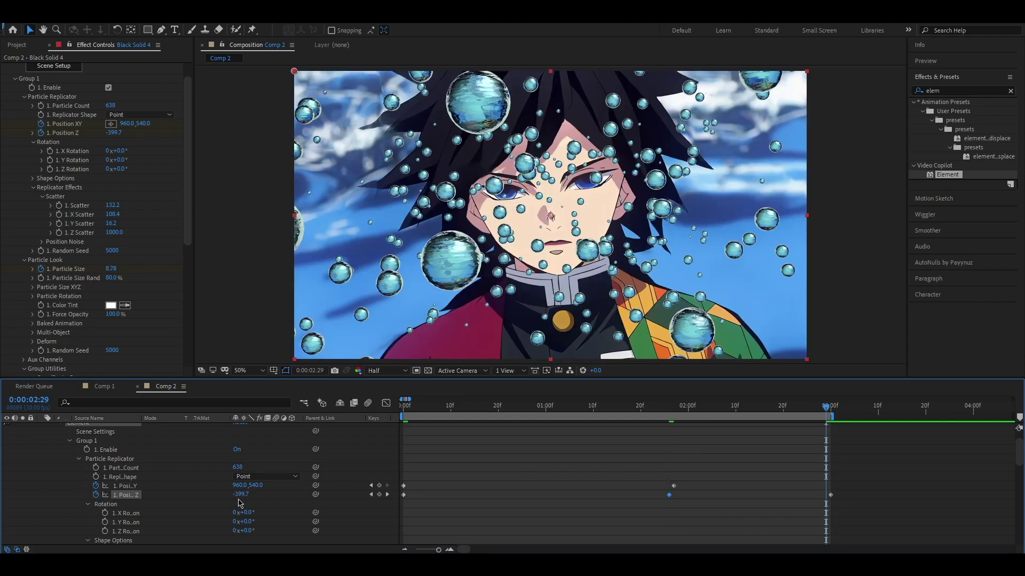
# Set Group 1's Position Z keyframes to 12770.0 at 0:00:00:00 and -13590.0 at 0:00:01:26.
pyautogui.press('Home')
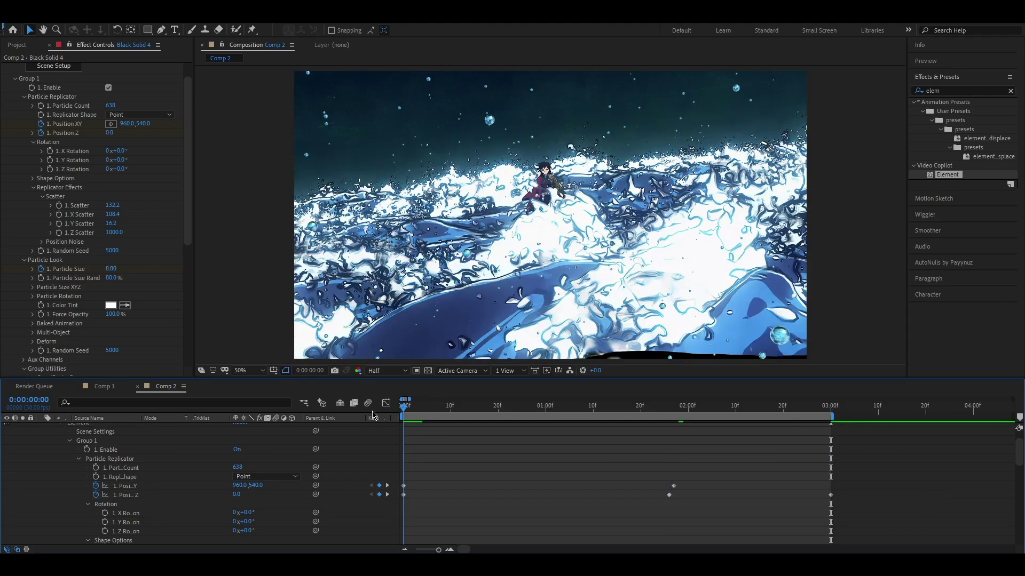
pyautogui.moveTo(237, 497); pyautogui.dragTo(849, 453)
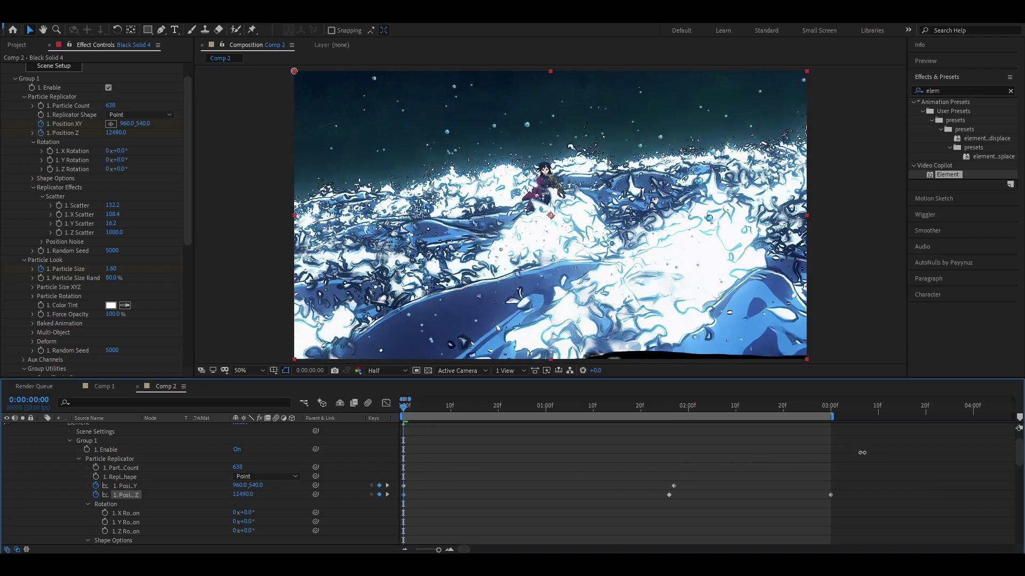
pyautogui.click(669, 406)
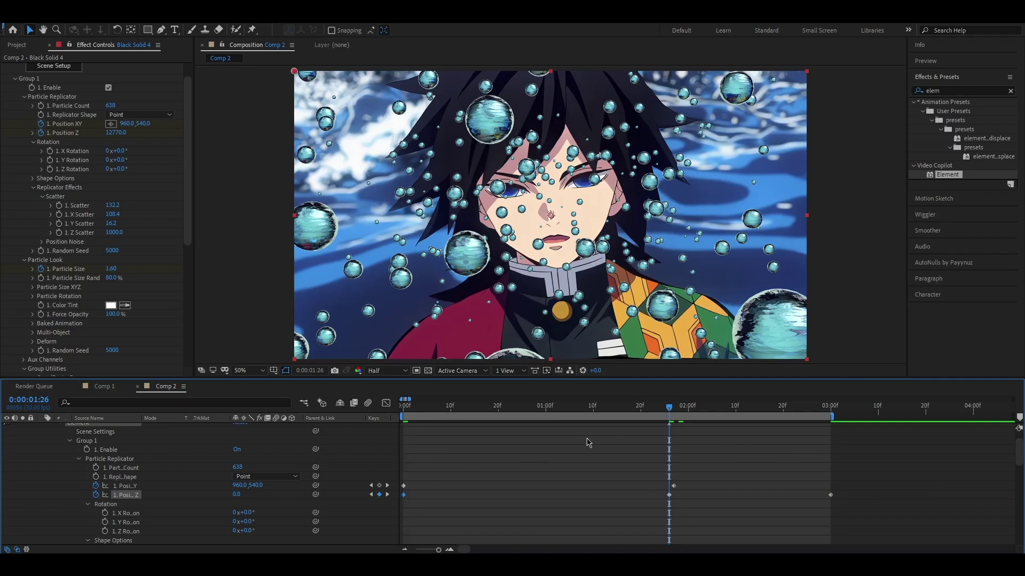
pyautogui.moveTo(237, 495); pyautogui.dragTo(1, 508)
pyautogui.moveTo(241, 494); pyautogui.dragTo(41, 516)
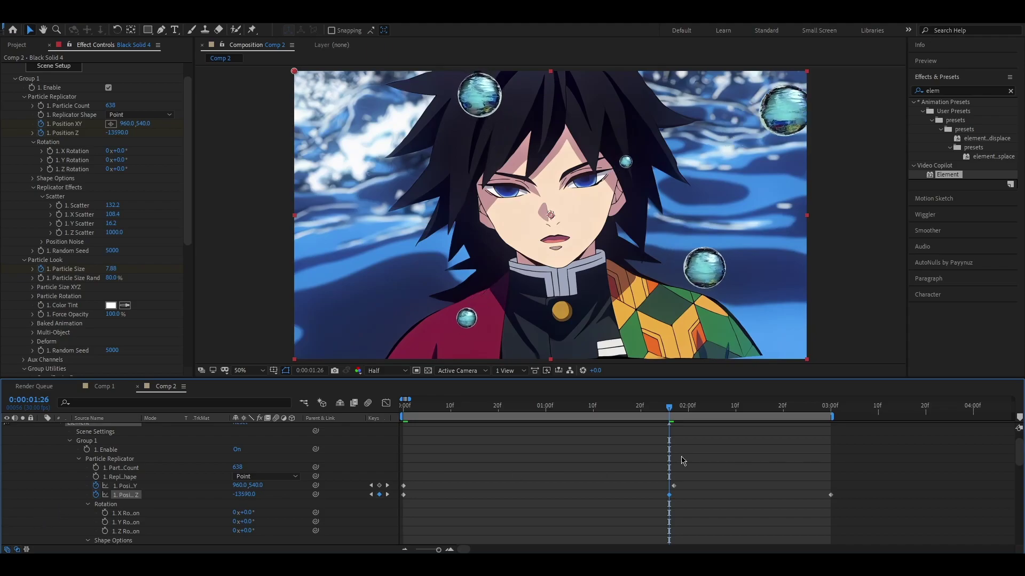
# Replace Position Z's last keyframe at 0:00:03:00 with one of -13810.0 at 0:00:02:29.
pyautogui.click(828, 409)
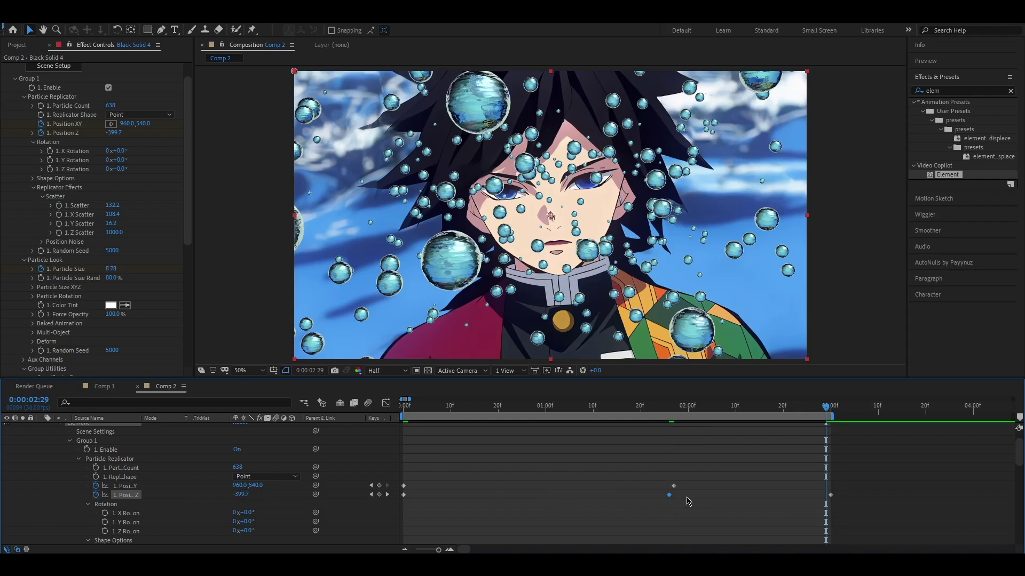
pyautogui.hotkey('ctrl', 'v')
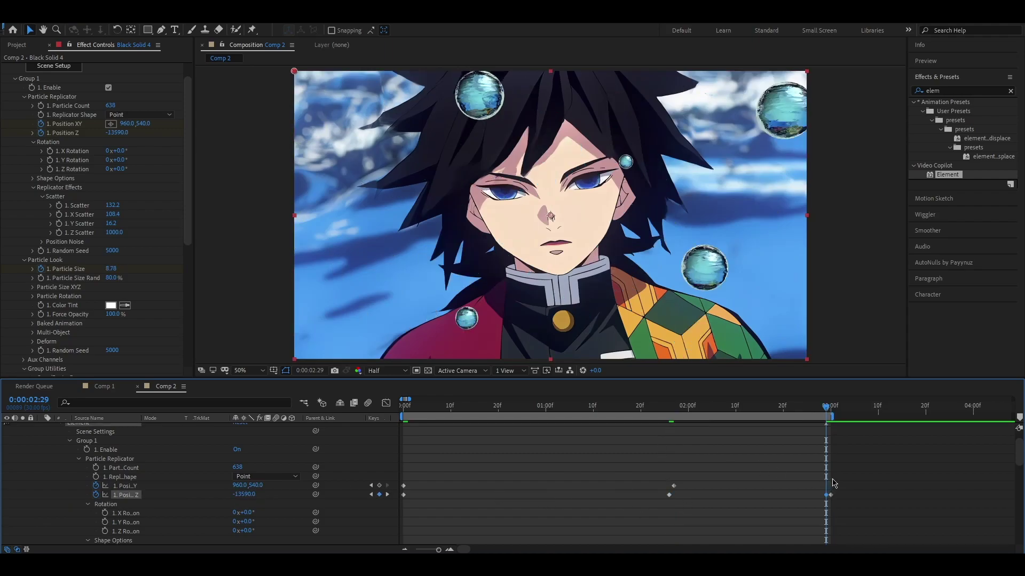
pyautogui.click(833, 500)
pyautogui.click(827, 495)
pyautogui.moveTo(825, 411); pyautogui.dragTo(825, 411)
pyautogui.moveTo(241, 497); pyautogui.dragTo(133, 505)
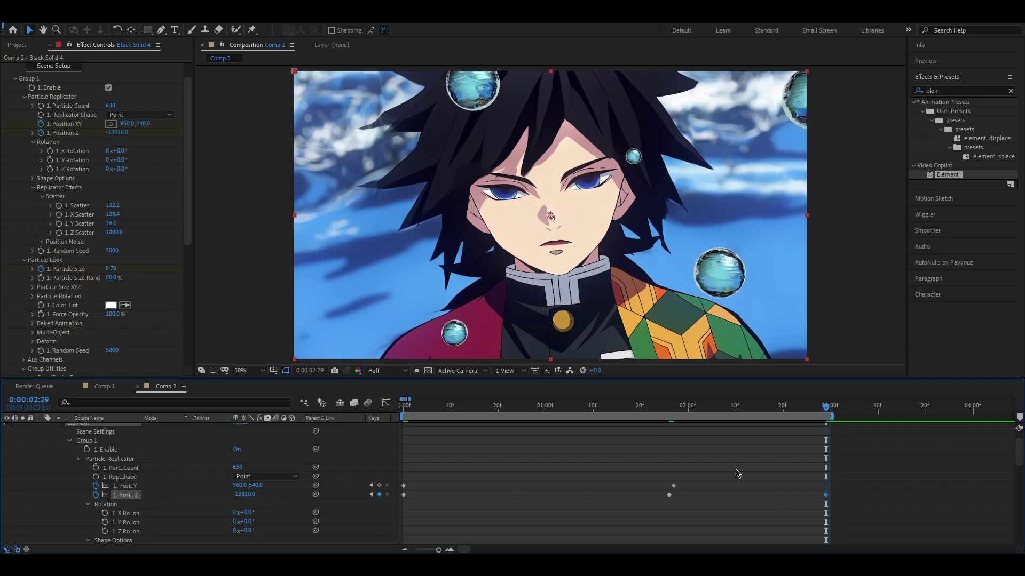
# Set Group 1's Position XY keyframe at 0:00:01:27 to 960.0,1390.0 and scrub through the motion.
pyautogui.moveTo(671, 410); pyautogui.dragTo(428, 411)
pyautogui.moveTo(441, 413); pyautogui.dragTo(673, 419)
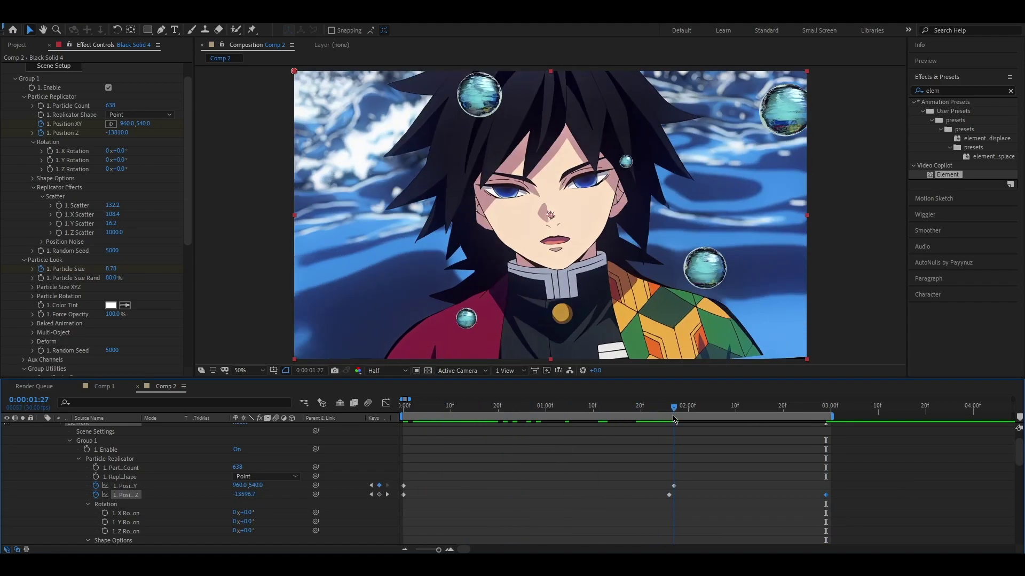
pyautogui.moveTo(255, 484); pyautogui.dragTo(695, 498)
pyautogui.moveTo(634, 409); pyautogui.dragTo(675, 409)
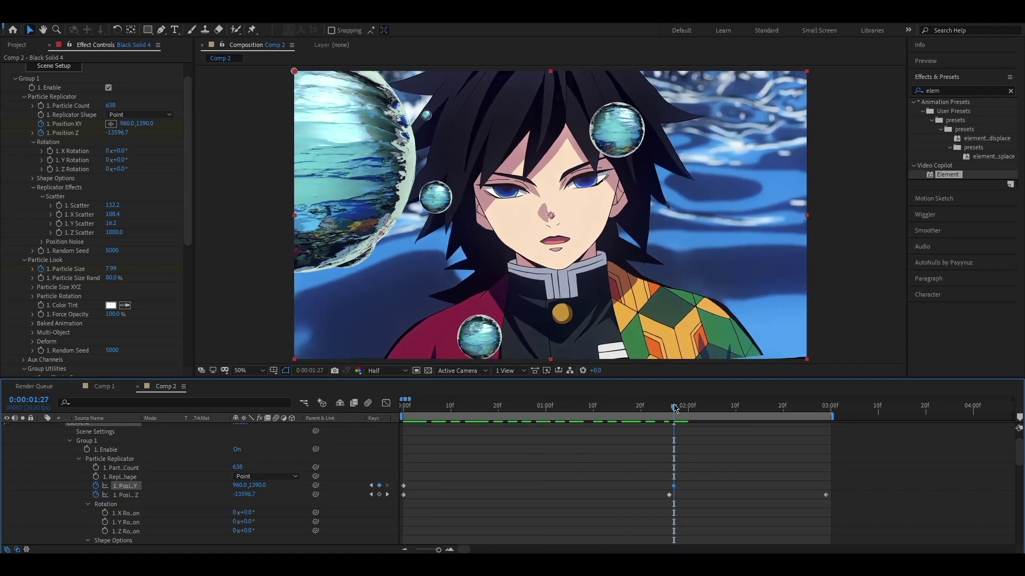
# Move the second Position XY keyframe to 0:00:01:28 and apply Easy Ease to the Position XY, Position Z and Particle Size keyframes.
pyautogui.moveTo(671, 489); pyautogui.dragTo(682, 487)
pyautogui.moveTo(911, 497); pyautogui.dragTo(339, 467)
pyautogui.scroll(-5, 833, 480)
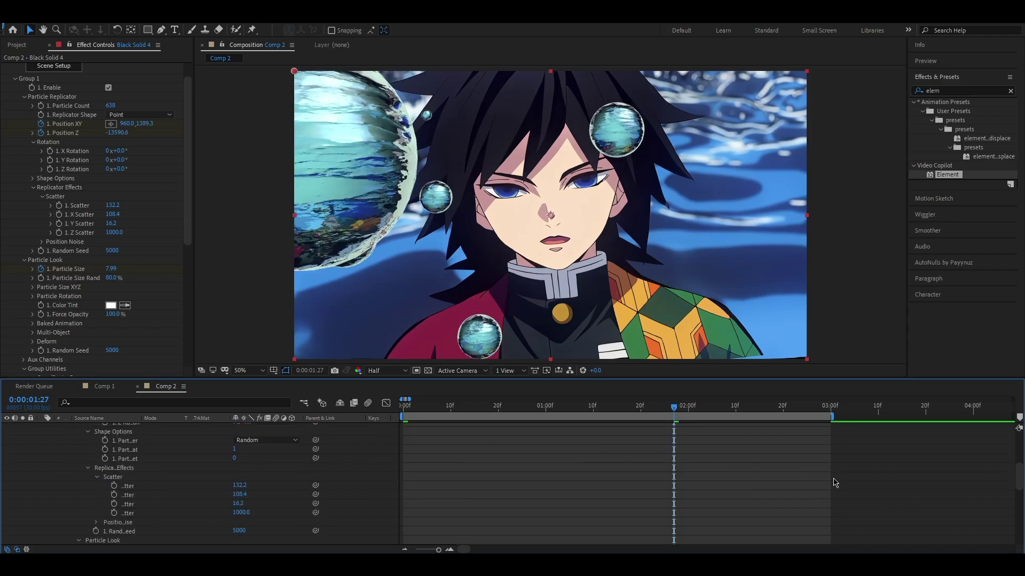
pyautogui.moveTo(871, 483); pyautogui.dragTo(378, 516)
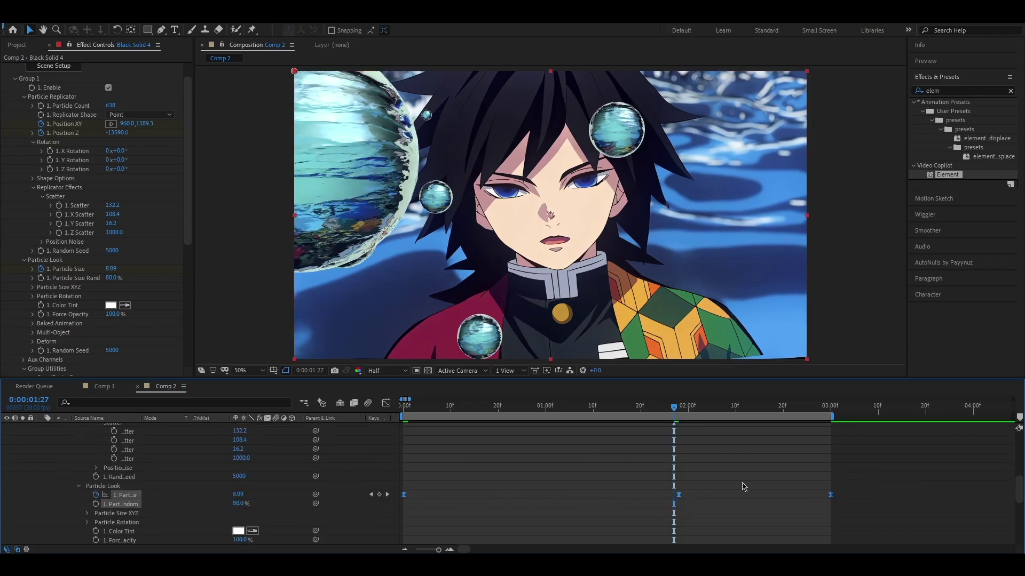
pyautogui.click(686, 452)
# Reshape Position Z's speed graph into a steep dip before the 0:00:01:26 keyframe, giving that keyframe a nonzero speed.
pyautogui.scroll(6, 714, 478)
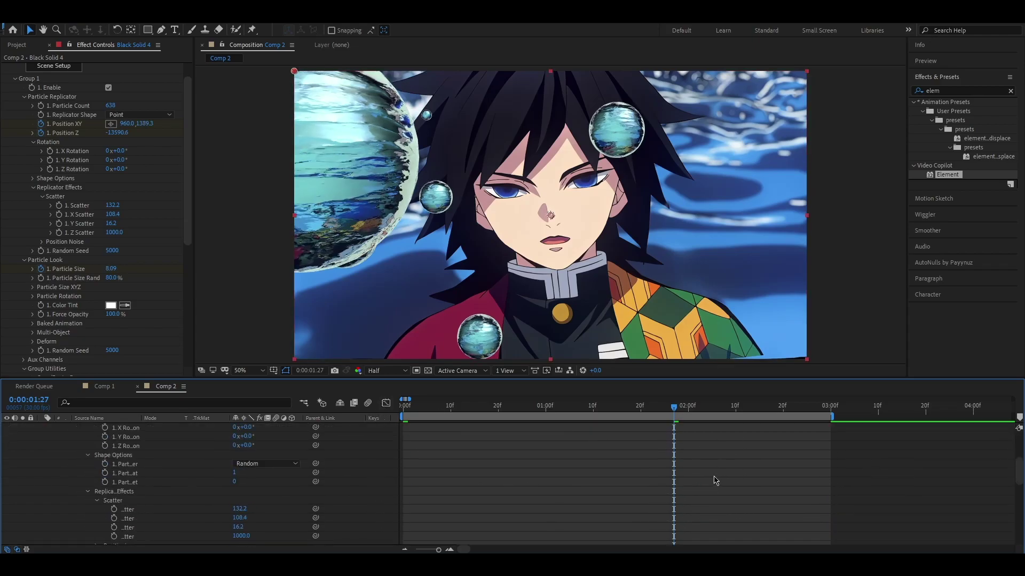
pyautogui.click(383, 405)
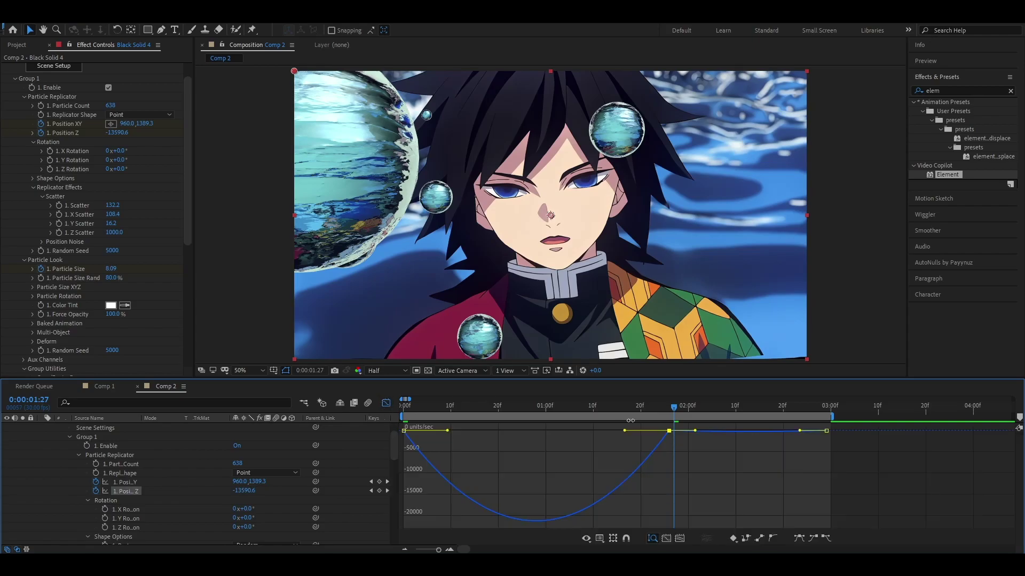
pyautogui.moveTo(448, 431); pyautogui.dragTo(536, 431)
pyautogui.moveTo(569, 407); pyautogui.dragTo(610, 430)
pyautogui.moveTo(536, 431); pyautogui.dragTo(639, 408)
pyautogui.moveTo(610, 431); pyautogui.dragTo(764, 409)
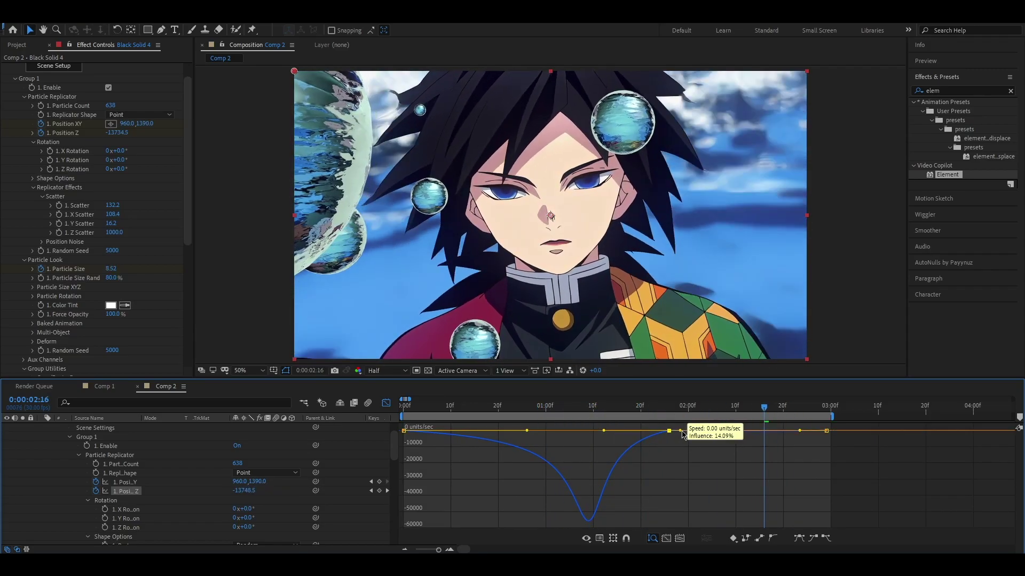
pyautogui.moveTo(670, 432); pyautogui.dragTo(677, 470)
# Preview the bubble motion and fine-tune the easing between Position Z's first two keyframes.
pyautogui.press('space')
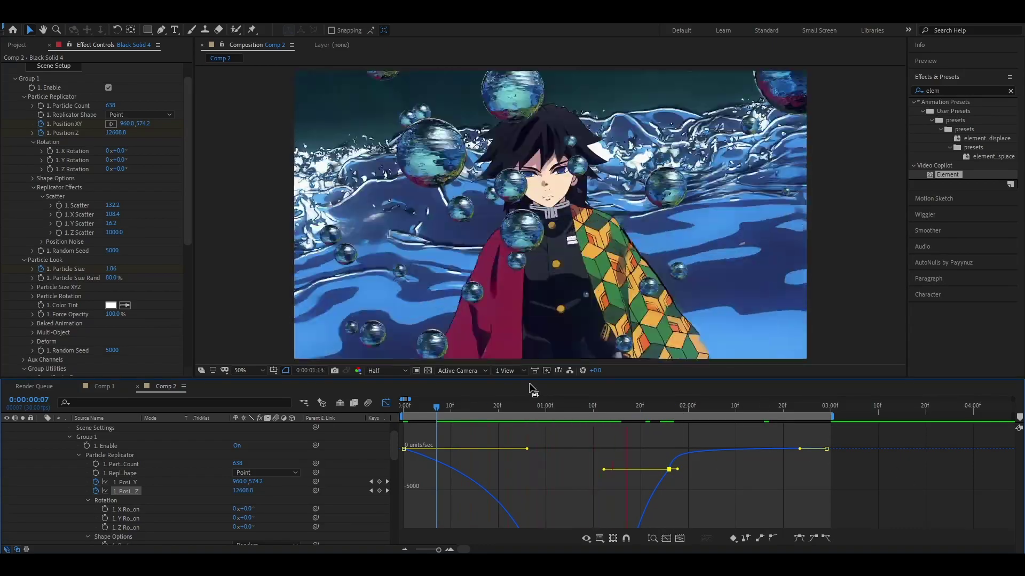
pyautogui.press('space')
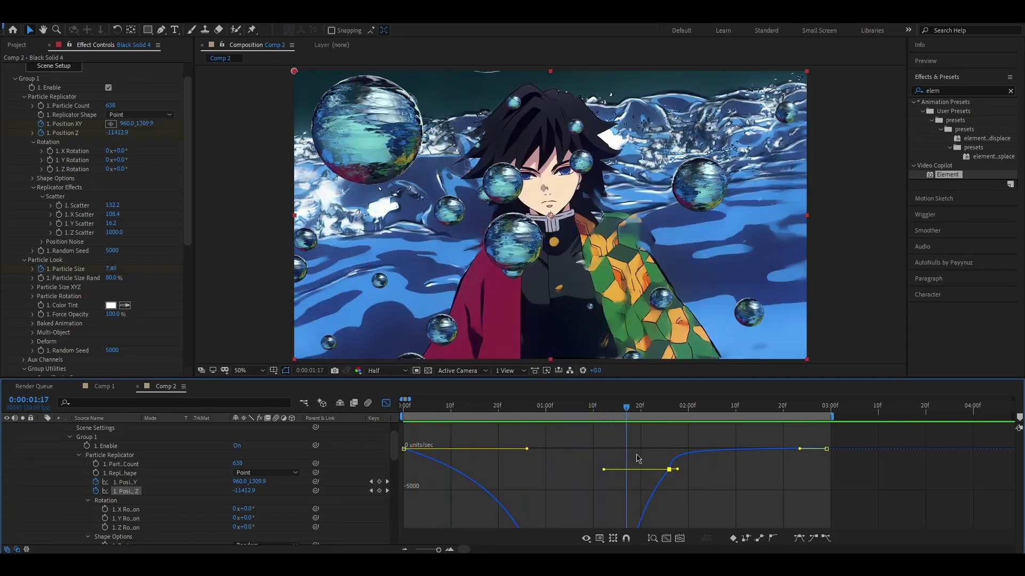
pyautogui.moveTo(603, 434); pyautogui.dragTo(614, 435)
pyautogui.moveTo(527, 431); pyautogui.dragTo(531, 430)
pyautogui.moveTo(626, 408); pyautogui.dragTo(679, 408)
pyautogui.press('space')
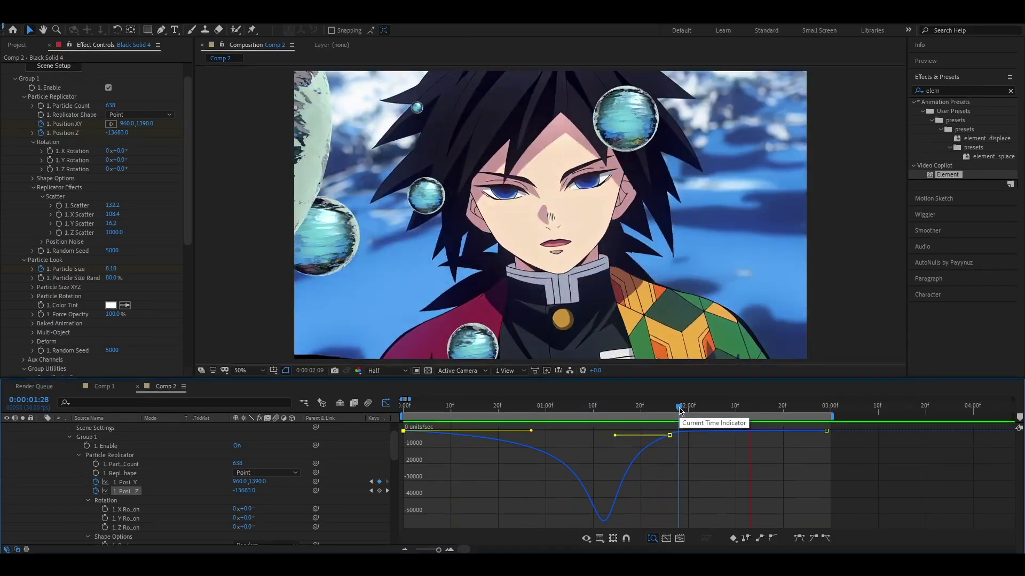
# Lengthen the easing between Particle Size's first two keyframes in its speed graph.
pyautogui.hotkey('shift', 'F3')
pyautogui.scroll(-5, 687, 482)
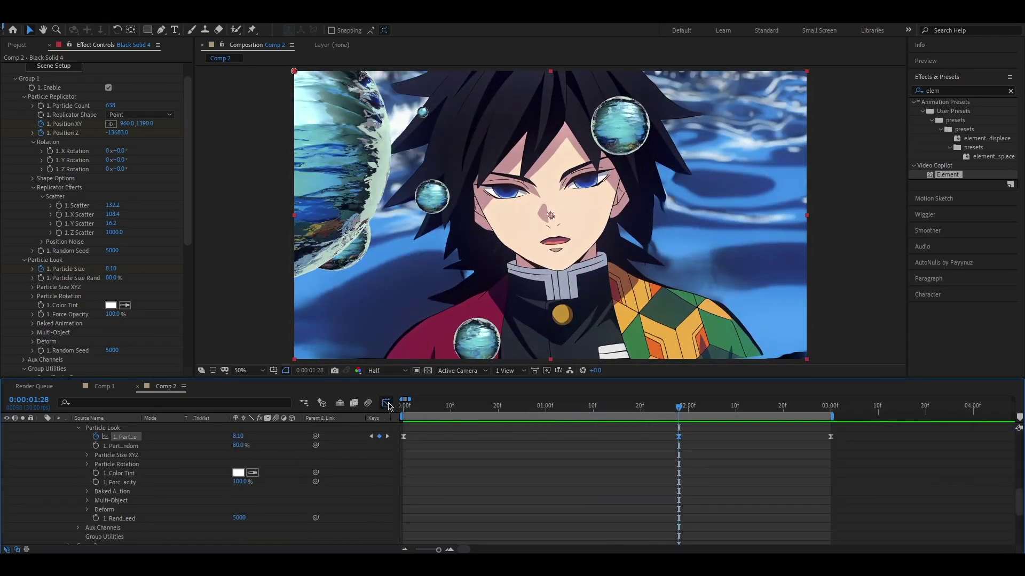
pyautogui.click(386, 404)
pyautogui.moveTo(450, 521); pyautogui.dragTo(520, 522)
pyautogui.moveTo(632, 521); pyautogui.dragTo(626, 521)
pyautogui.moveTo(521, 521); pyautogui.dragTo(528, 521)
pyautogui.moveTo(679, 409); pyautogui.dragTo(778, 418)
pyautogui.hotkey('shift', 'F3')
# Reshape Position XY's speed graph so the motion peaks shortly before the 0:00:01:28 keyframe.
pyautogui.click(726, 452)
pyautogui.click(678, 510)
pyautogui.hotkey('shift', 'F3')
pyautogui.moveTo(448, 521); pyautogui.dragTo(521, 522)
pyautogui.moveTo(603, 409); pyautogui.dragTo(683, 412)
# Adjust Group 1's particle layout at 0:00:01:29 with replicator Random Seed 4350, Position XY 1328.0,1390.0 and Scatter 145.7.
pyautogui.scroll(-5, 180, 523)
pyautogui.scroll(-1, 68, 313)
pyautogui.scroll(1, 68, 313)
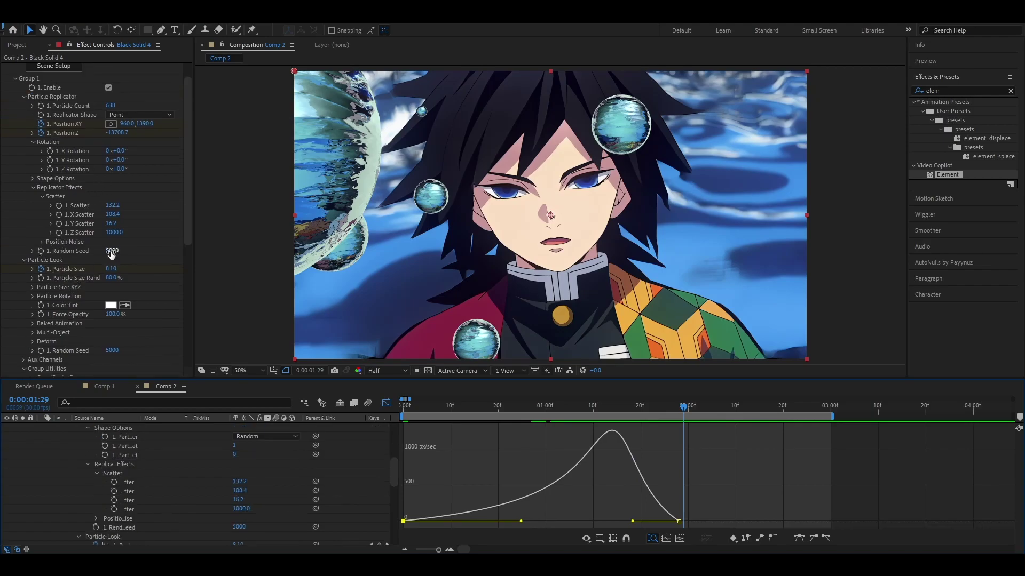
pyautogui.moveTo(111, 255); pyautogui.dragTo(83, 259)
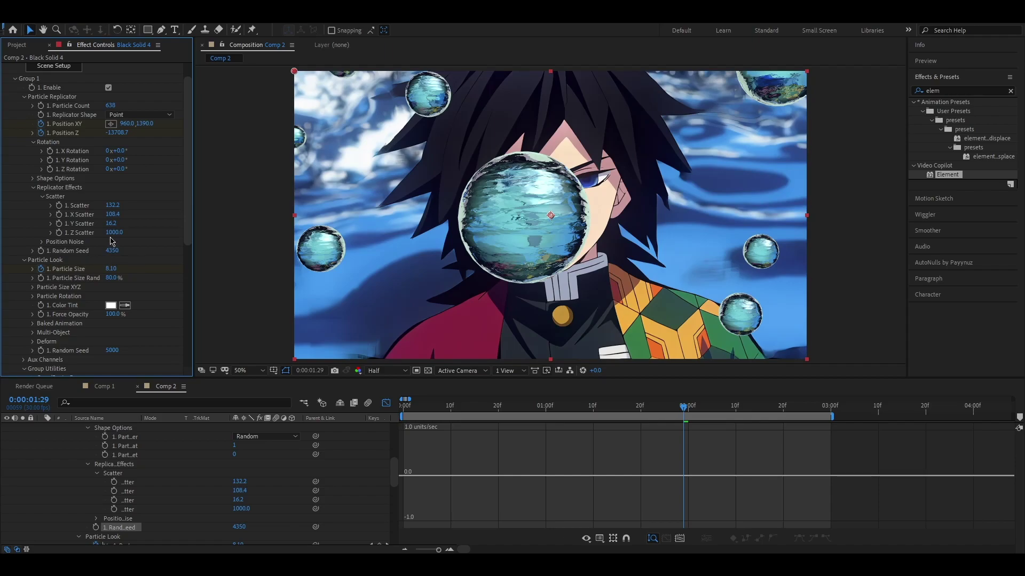
pyautogui.moveTo(128, 124); pyautogui.dragTo(373, 173)
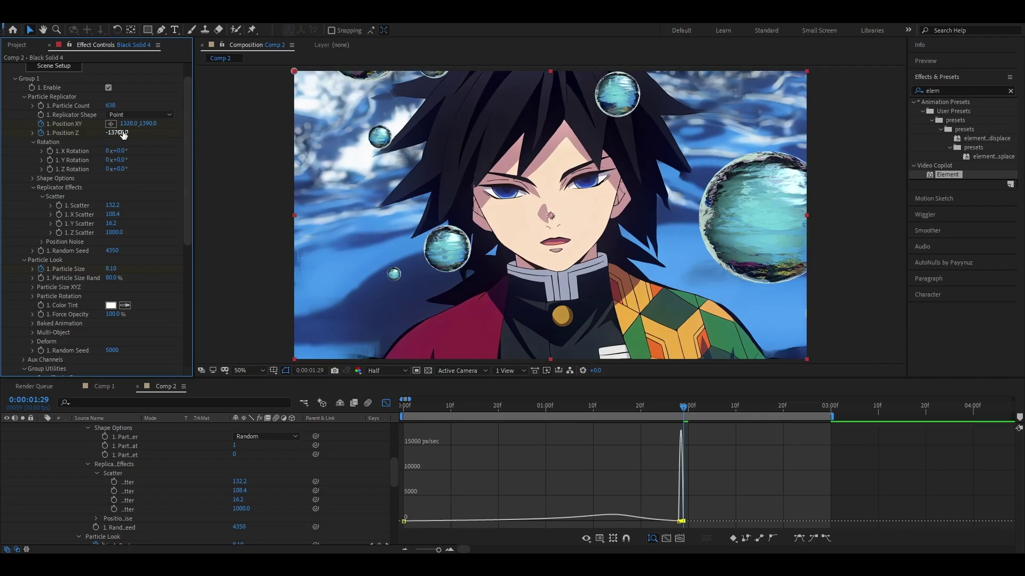
pyautogui.moveTo(111, 205); pyautogui.dragTo(887, 268)
# Delete the redundant Position XY keyframe at 0:00:01:28, keeping the one at 0:00:01:29.
pyautogui.moveTo(691, 408); pyautogui.dragTo(678, 412)
pyautogui.click(383, 403)
pyautogui.scroll(-3, 725, 483)
pyautogui.scroll(2, 728, 484)
pyautogui.scroll(-1, 708, 477)
pyautogui.scroll(6, 712, 491)
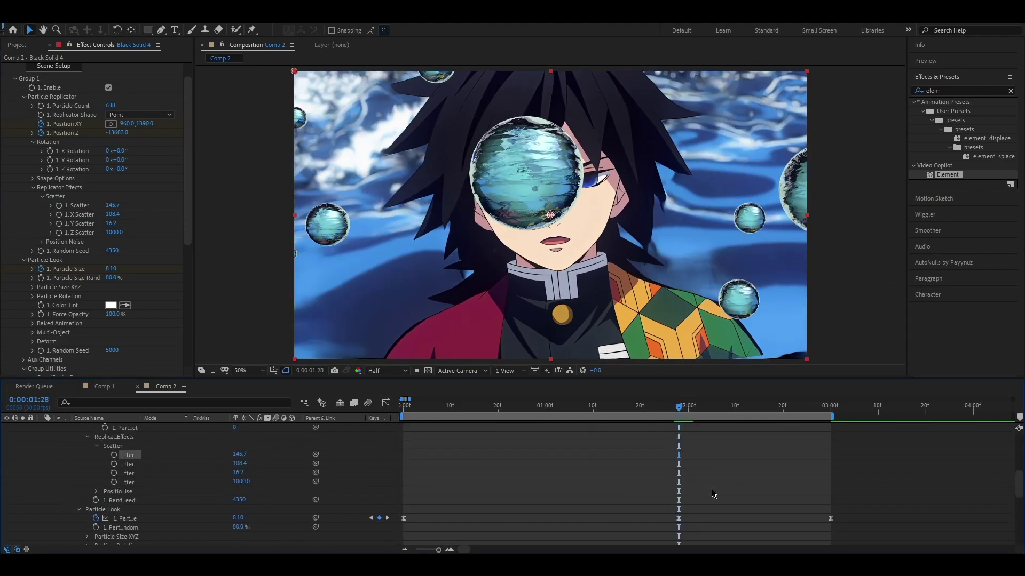
pyautogui.click(679, 482)
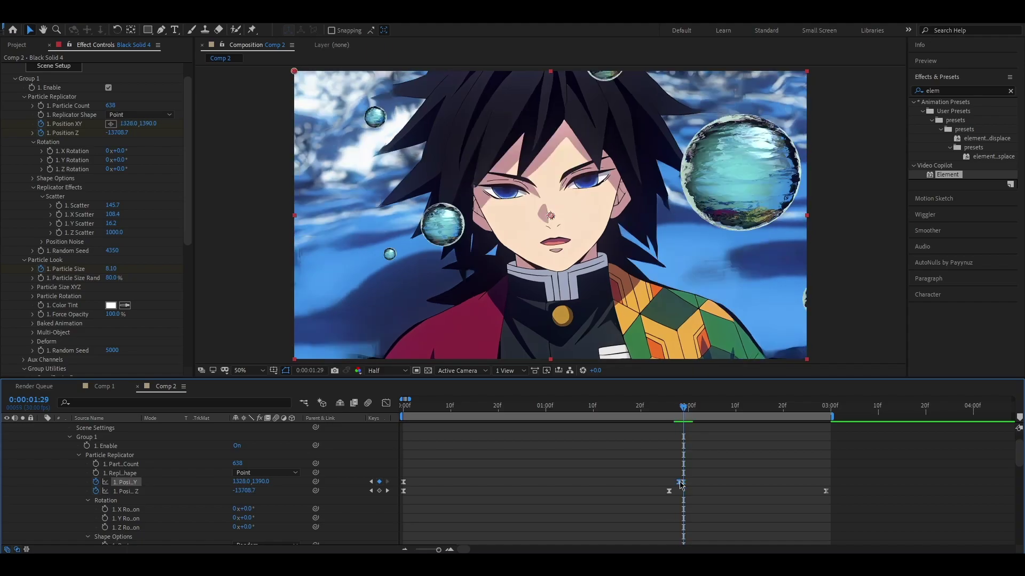
pyautogui.moveTo(681, 412)
pyautogui.mouseDown()
pyautogui.moveTo(409, 408)
pyautogui.moveTo(796, 396)
pyautogui.moveTo(671, 400)
pyautogui.mouseUp()
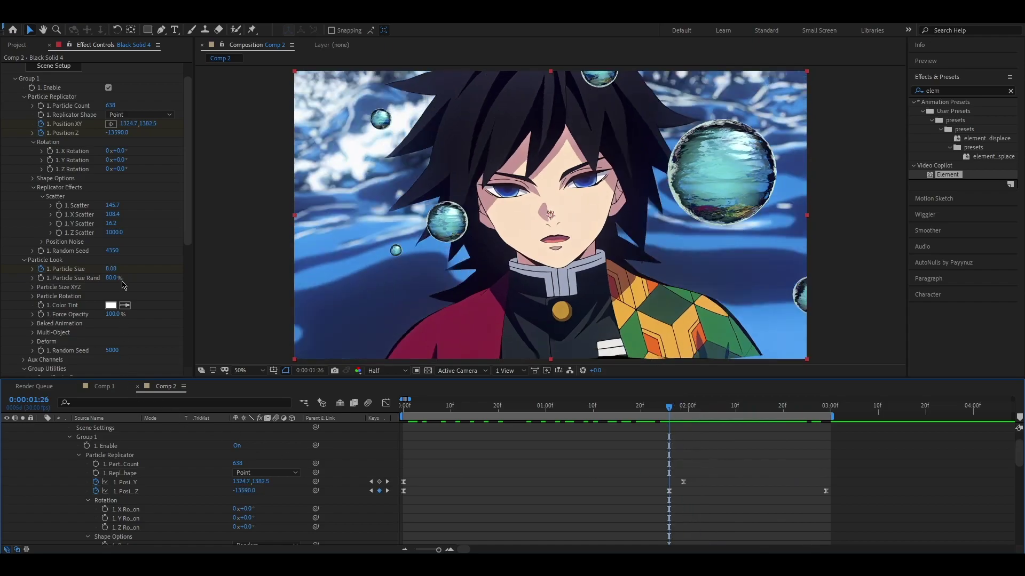
# Expand Group 1's Deform and Noise properties in the timeline and enable the noise deformation.
pyautogui.scroll(-3, 699, 477)
pyautogui.scroll(-1, 696, 483)
pyautogui.scroll(-5, 160, 501)
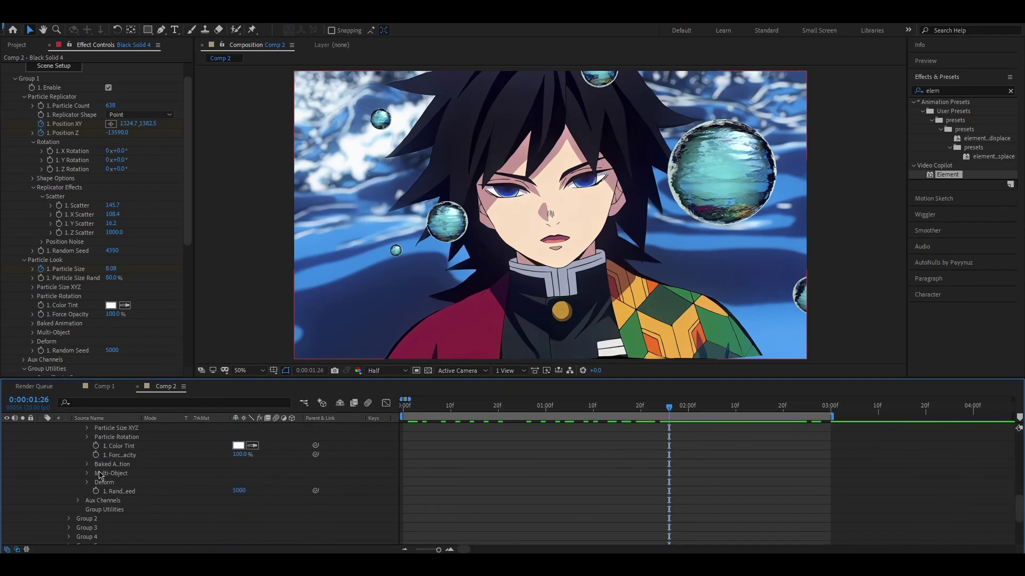
pyautogui.click(88, 484)
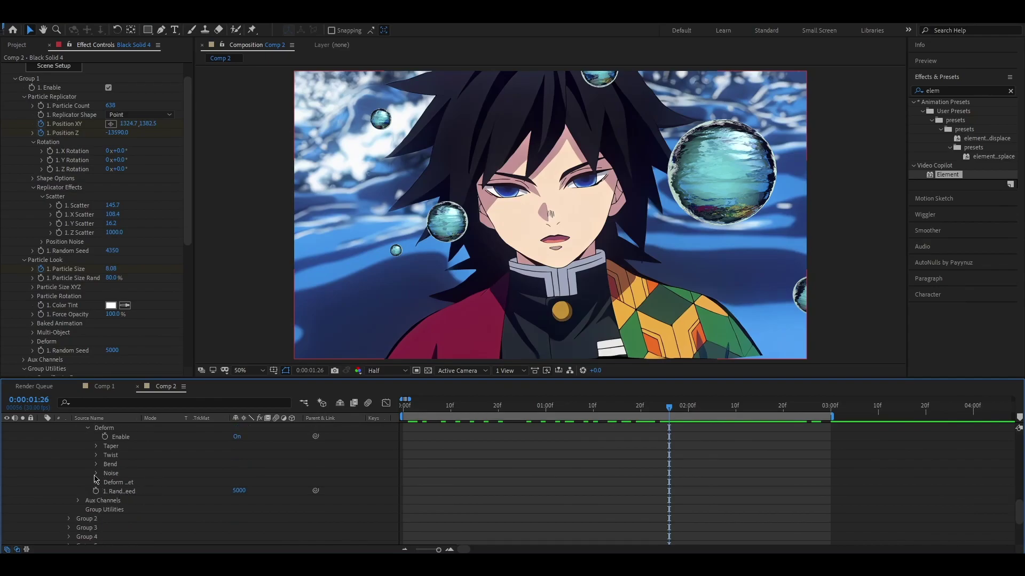
pyautogui.click(97, 474)
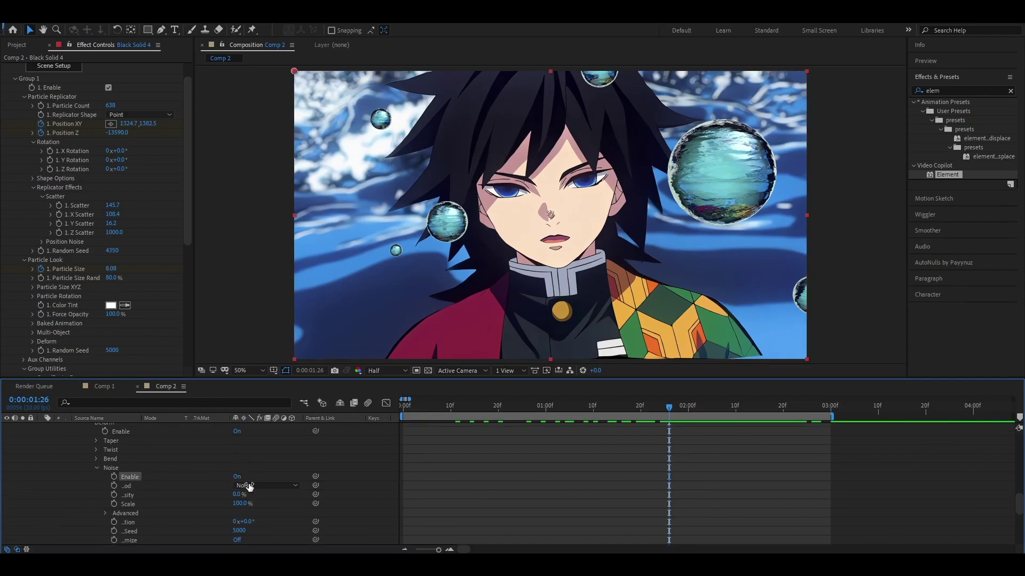
# Keyframe Group 1's deform Noise Evolution at the start of the composition with a value of 0x-157.0°.
pyautogui.press('Home')
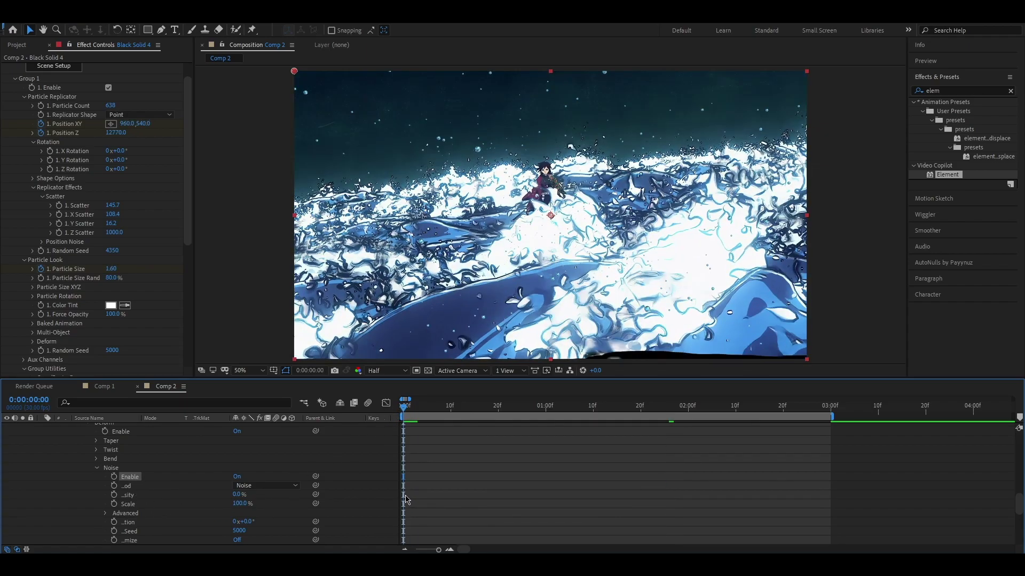
pyautogui.scroll(-7, 111, 281)
pyautogui.scroll(2, 103, 259)
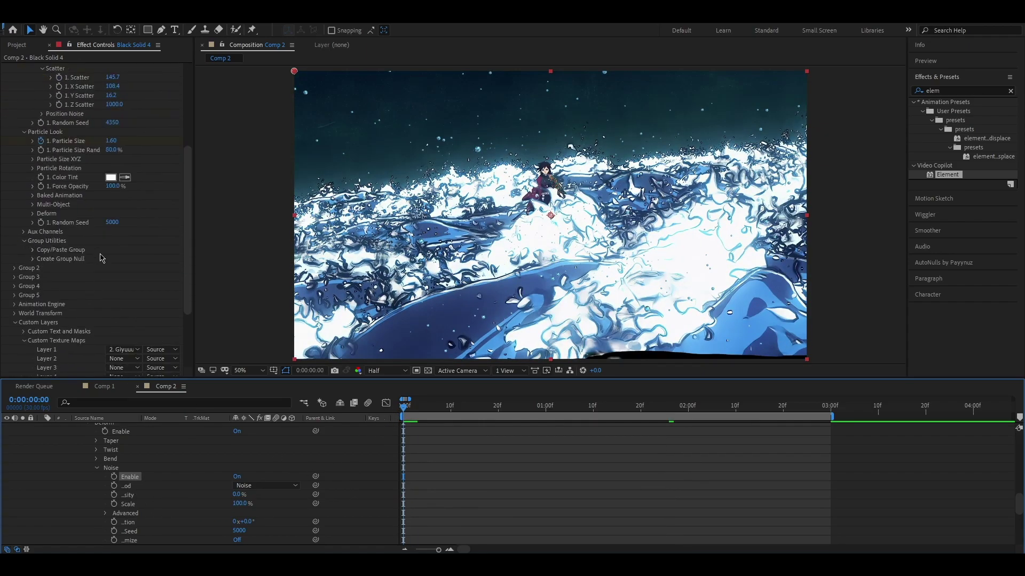
pyautogui.click(33, 214)
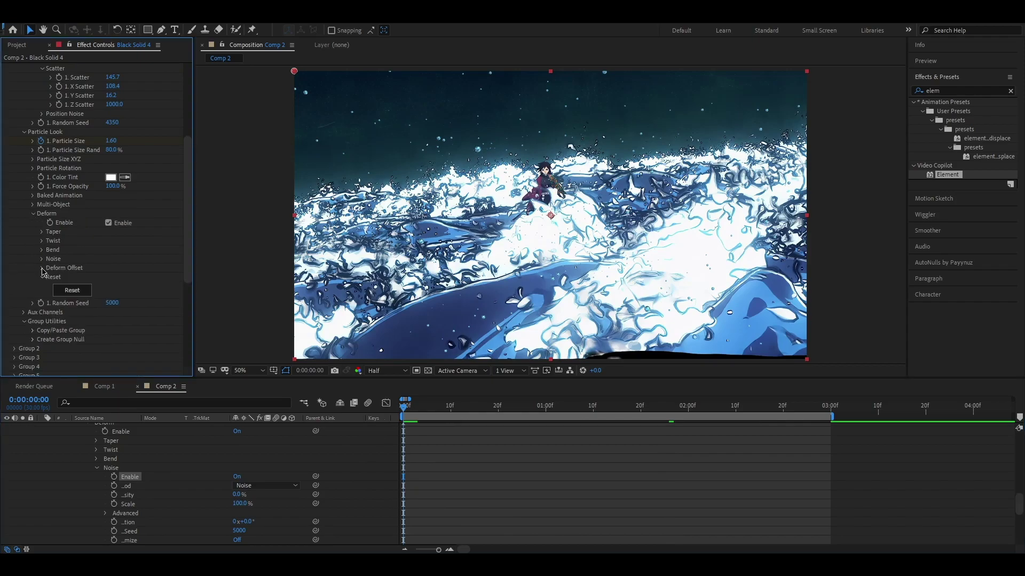
pyautogui.click(43, 259)
pyautogui.scroll(-2, 144, 299)
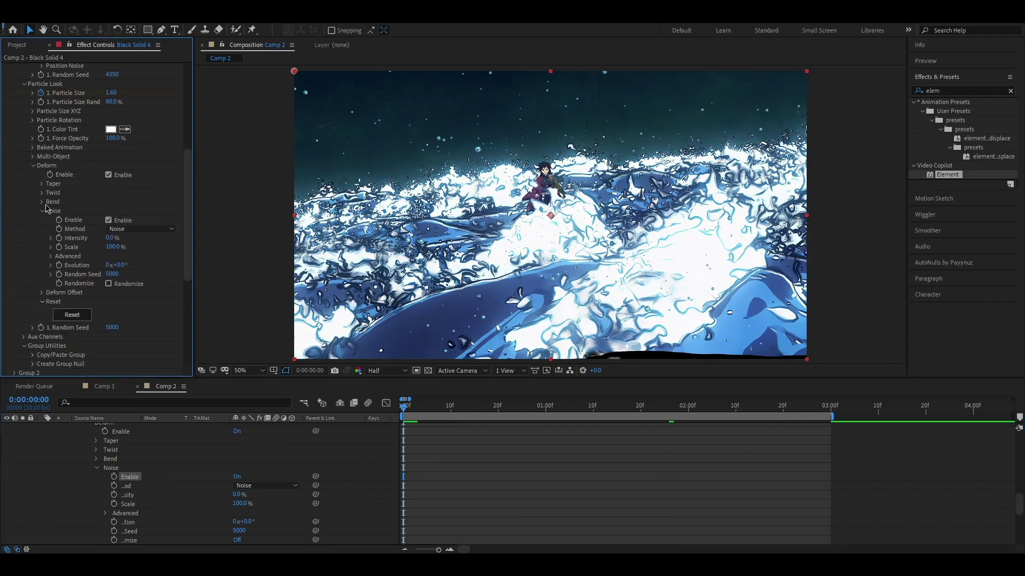
pyautogui.click(59, 265)
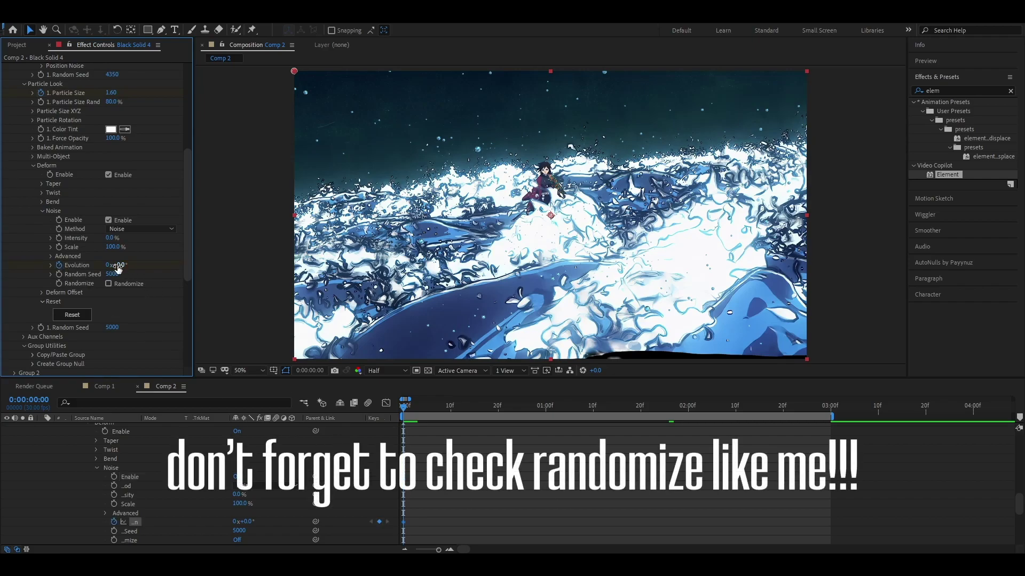
pyautogui.moveTo(52, 271); pyautogui.dragTo(39, 273)
# Add a higher Evolution keyframe at 0:00:03:00, move it to about 0:00:03:25, and ease both Evolution keyframes.
pyautogui.click(832, 412)
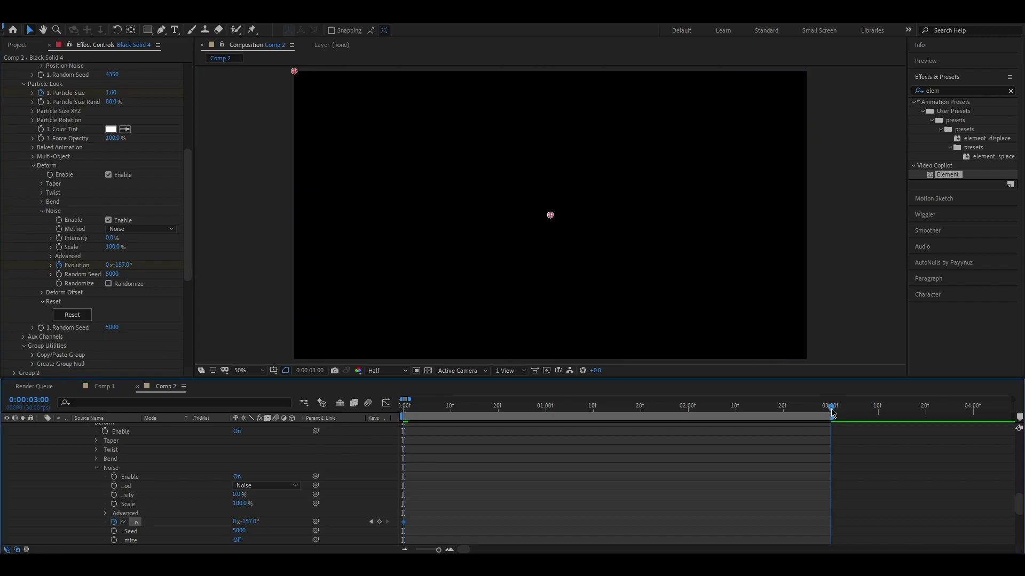
pyautogui.moveTo(126, 267); pyautogui.dragTo(162, 265)
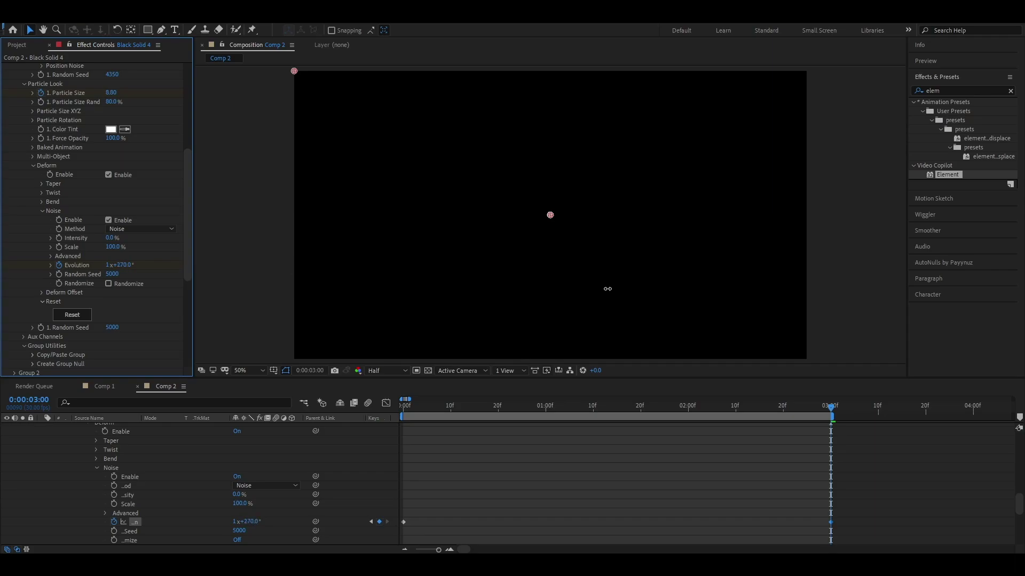
pyautogui.moveTo(831, 523); pyautogui.dragTo(861, 524)
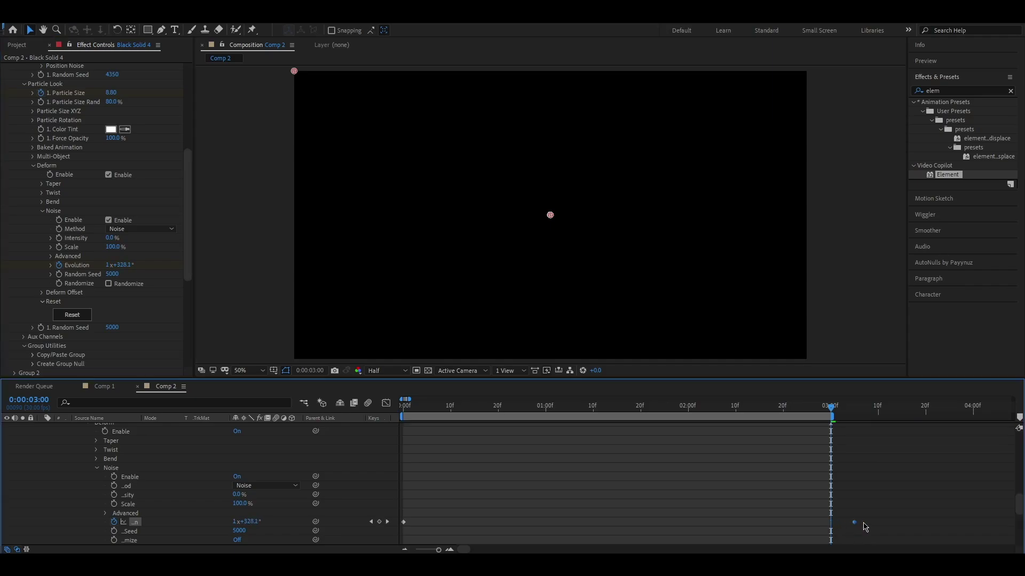
pyautogui.moveTo(984, 519); pyautogui.dragTo(398, 546)
# Set the noise deformation's Intensity to 87% while viewing the close-up around 0:00:02:05, and preview the wobbling bubbles.
pyautogui.moveTo(530, 415); pyautogui.dragTo(712, 409)
pyautogui.moveTo(112, 239); pyautogui.dragTo(175, 243)
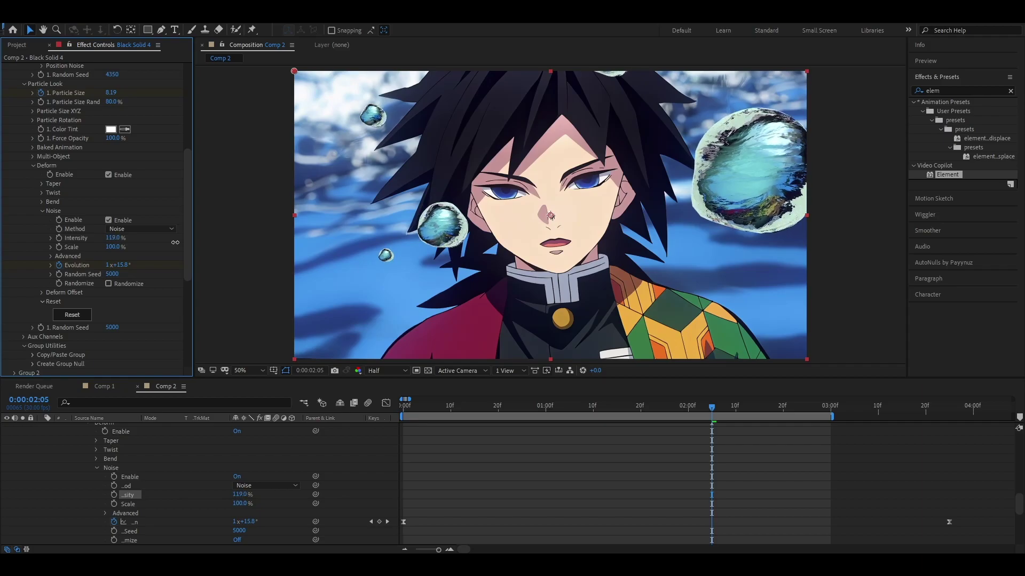
pyautogui.press('space')
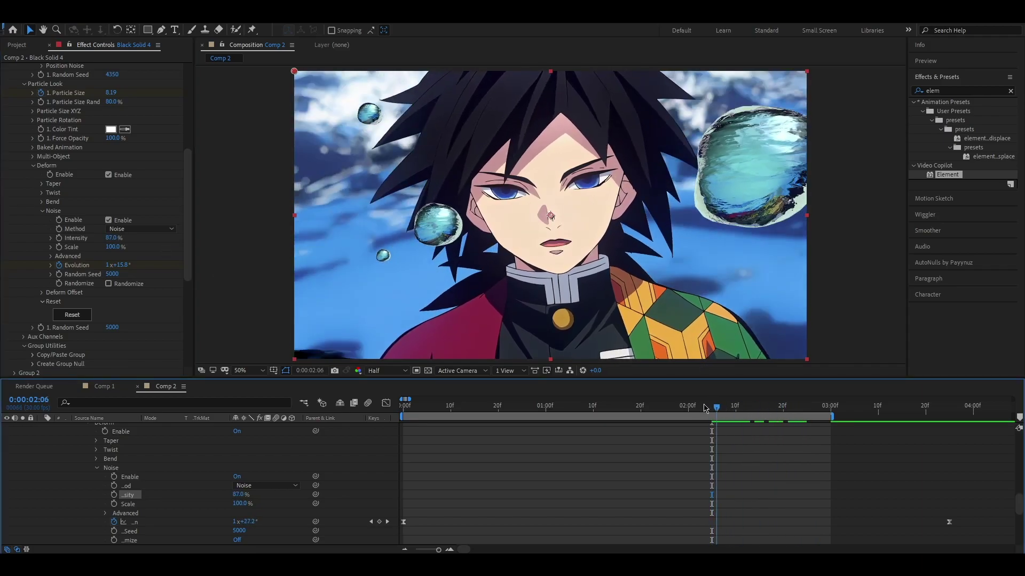
pyautogui.moveTo(707, 409); pyautogui.dragTo(656, 405)
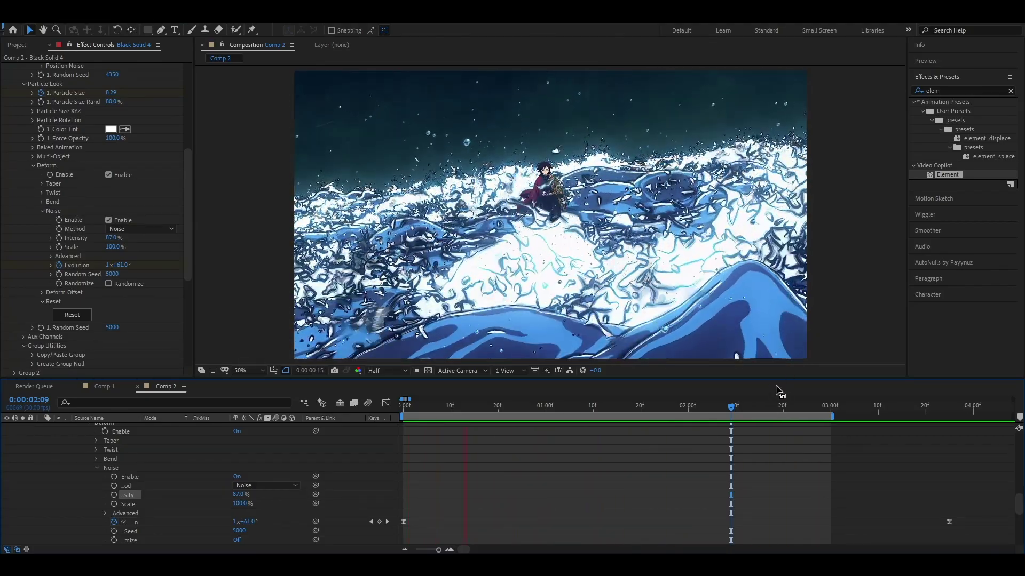
pyautogui.click(737, 407)
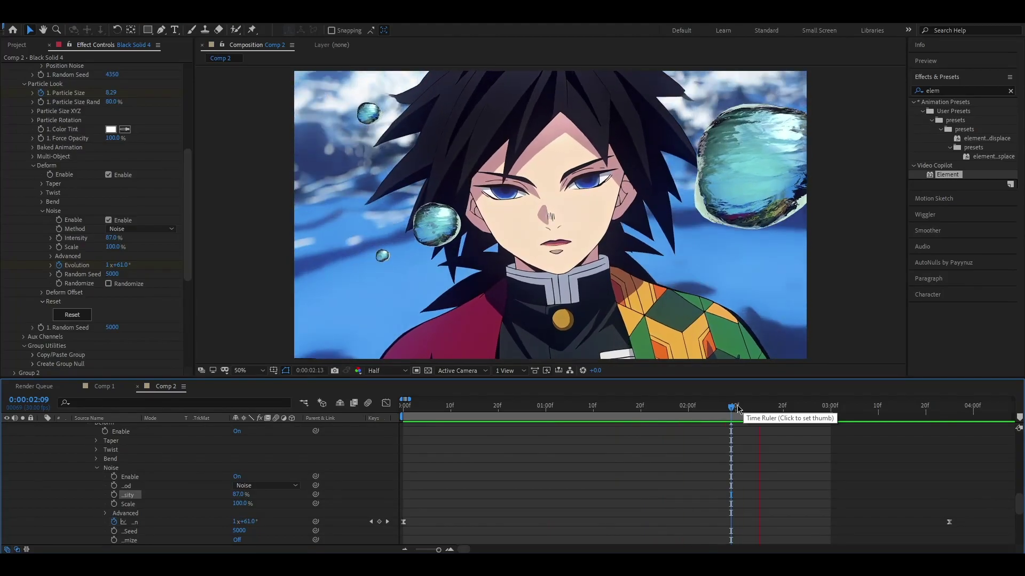
# Pick a new Reflection color tint for the sphere's clear material in Element's Scene Setup and apply the scene.
pyautogui.scroll(5, 188, 159)
pyautogui.click(48, 94)
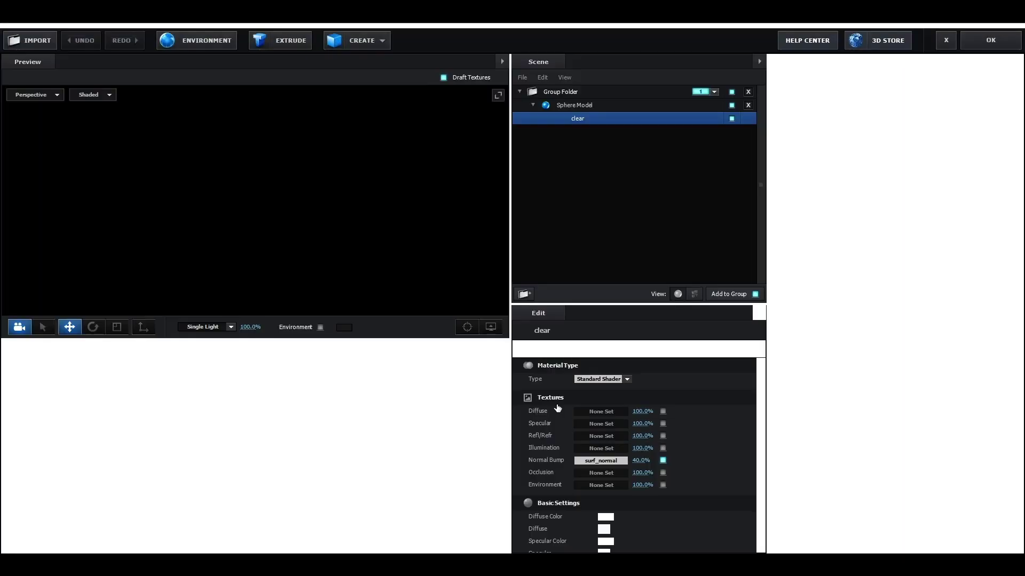
pyautogui.scroll(-5, 614, 448)
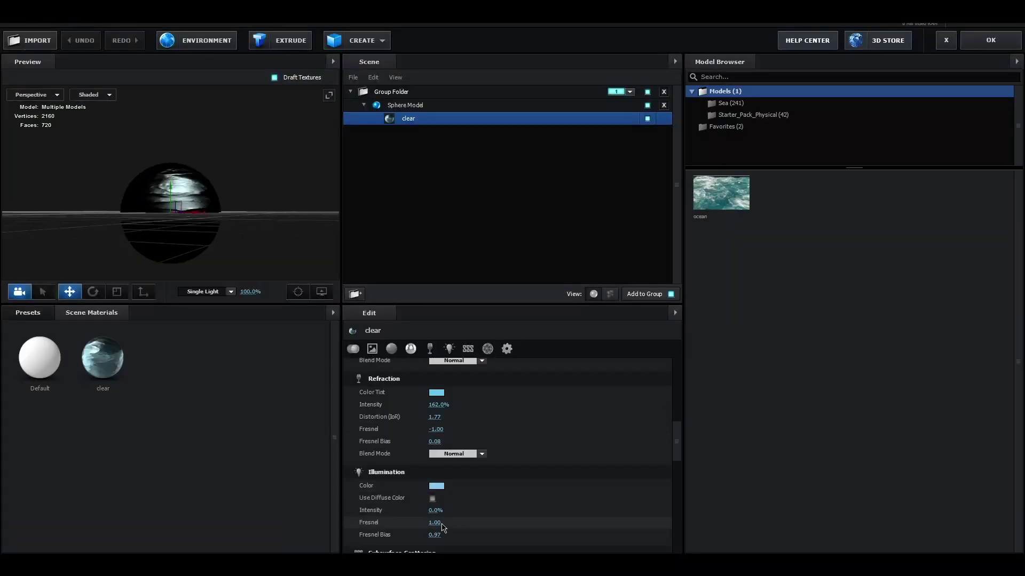
pyautogui.scroll(3, 598, 461)
pyautogui.scroll(5, 598, 470)
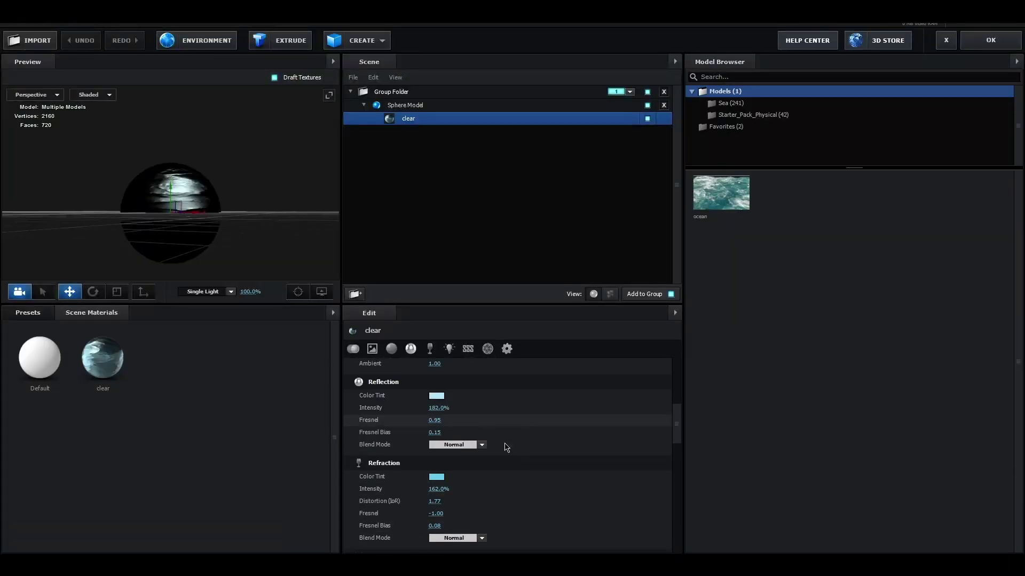
pyautogui.click(436, 395)
pyautogui.click(488, 471)
pyautogui.click(520, 539)
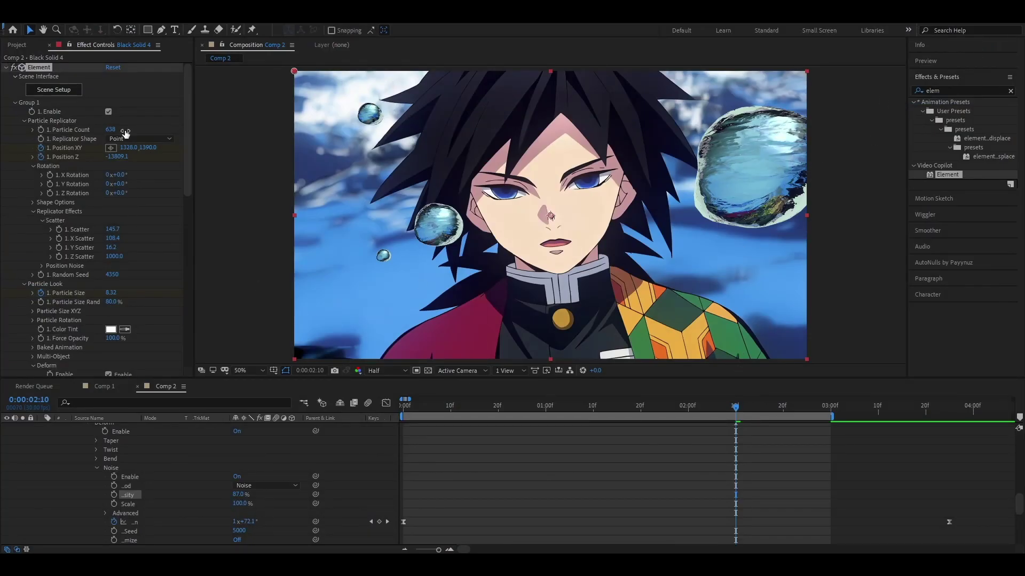
# Apply Deep Glow to the bubble solid below Element and reduce its Exposure to 0.12.
pyautogui.click(6, 68)
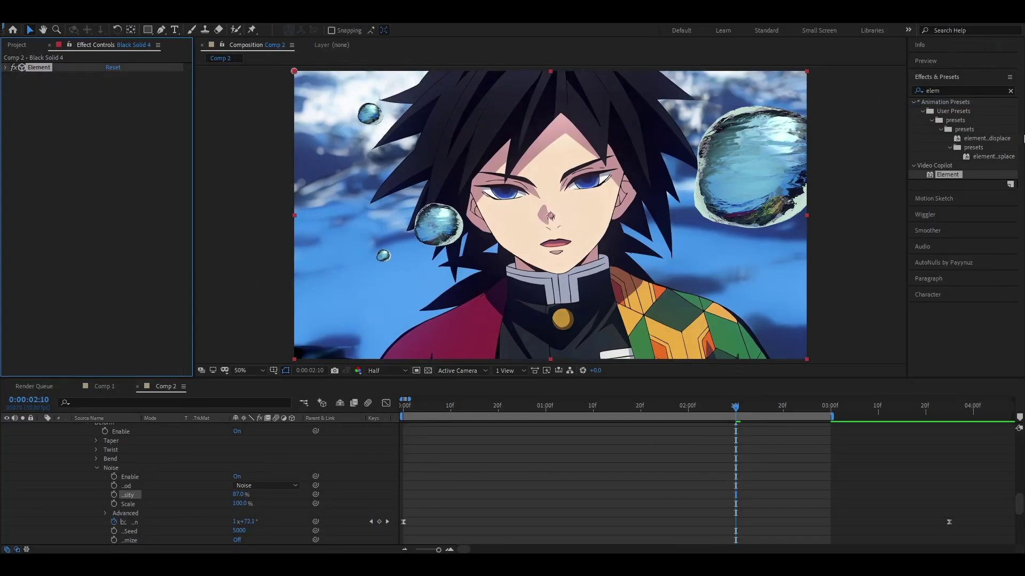
pyautogui.doubleClick(959, 92)
pyautogui.write('deep')
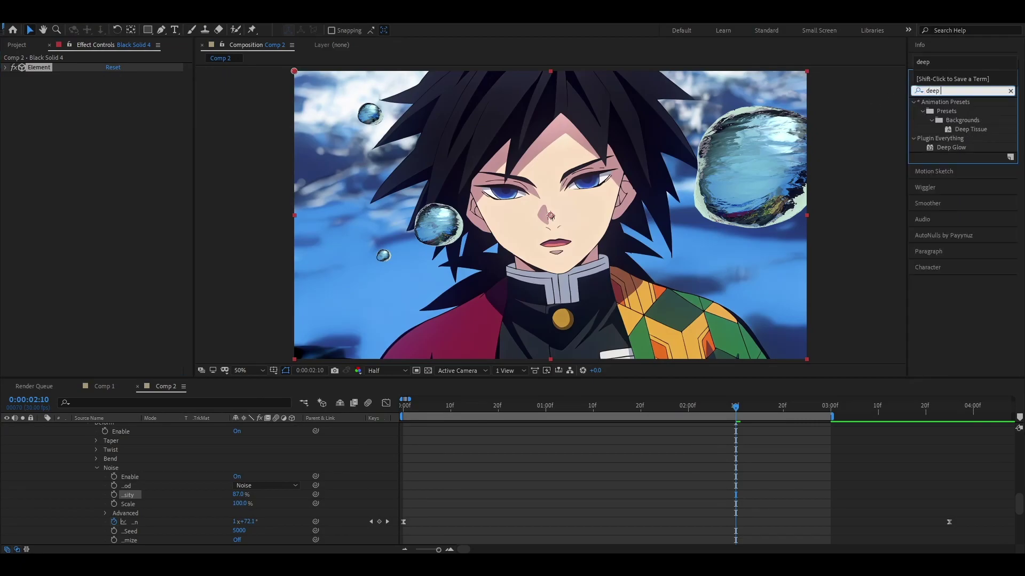
pyautogui.moveTo(926, 149); pyautogui.dragTo(160, 154)
pyautogui.moveTo(101, 97)
pyautogui.mouseDown()
pyautogui.moveTo(80, 97)
pyautogui.moveTo(109, 95)
pyautogui.mouseUp()
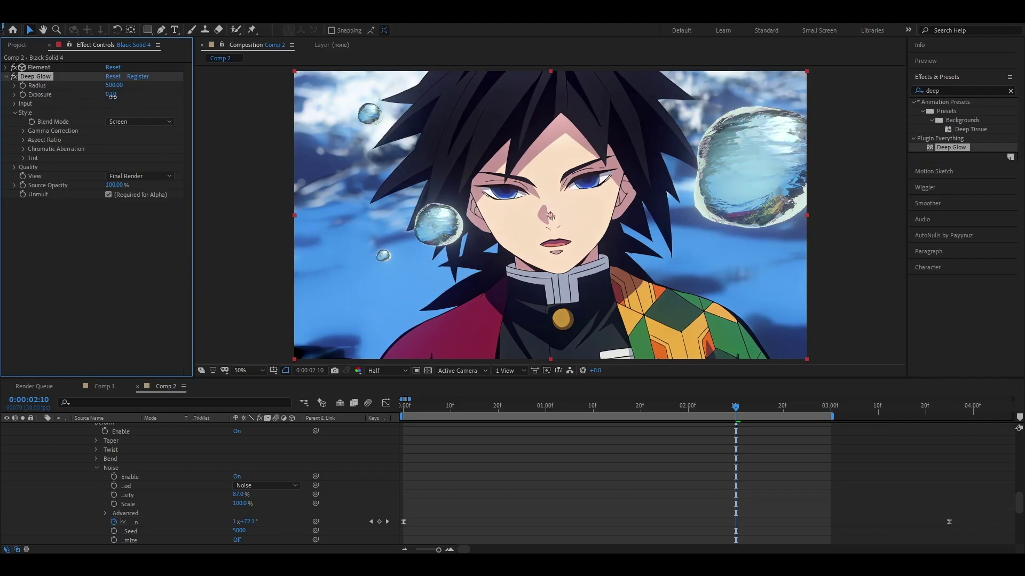
# Preview the glowing bubbles from 0:00:00:21 and refine Deep Glow to Exposure 0.11 and Radius 485.
pyautogui.moveTo(738, 416); pyautogui.dragTo(506, 410)
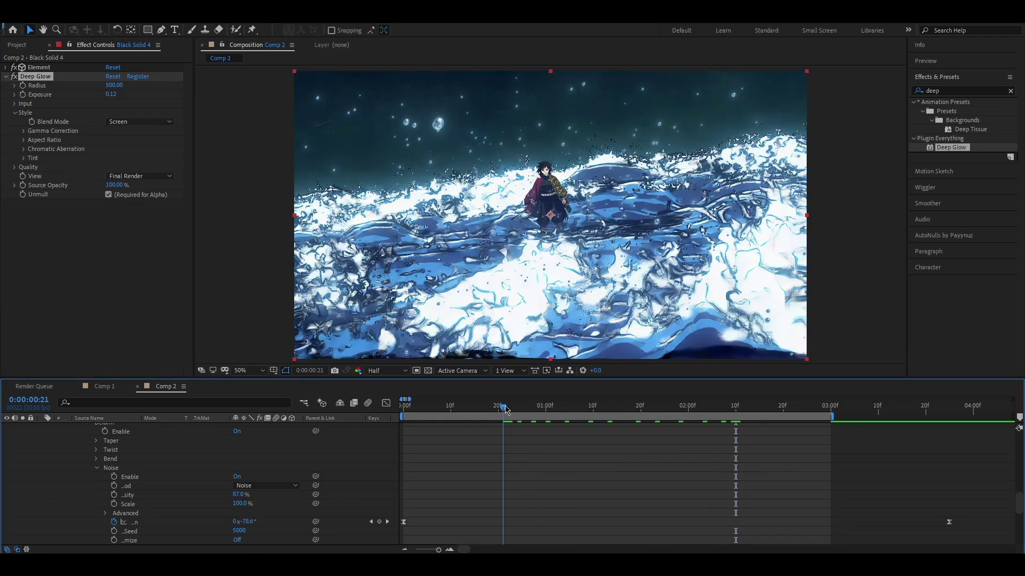
pyautogui.press('space')
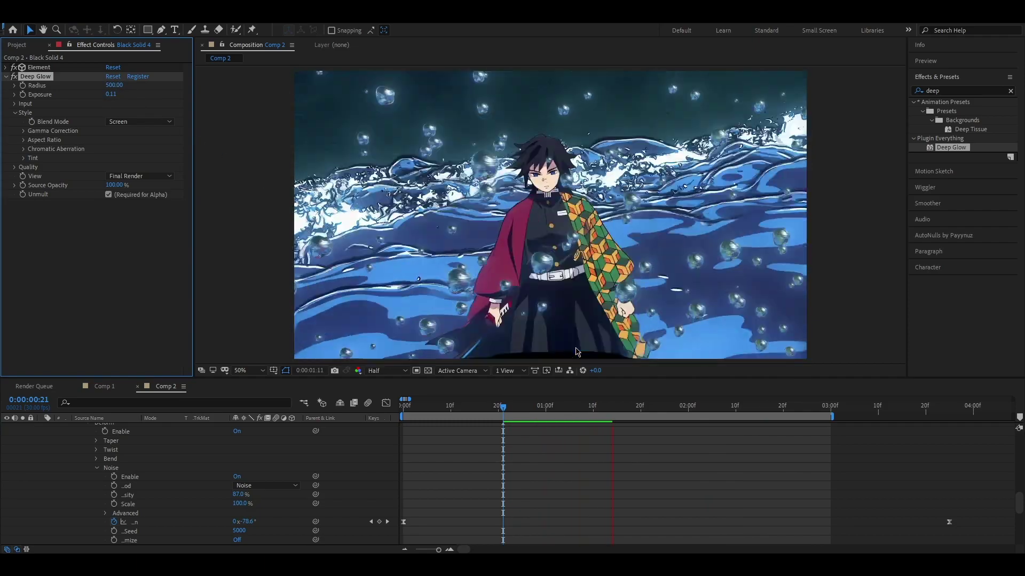
pyautogui.click(699, 410)
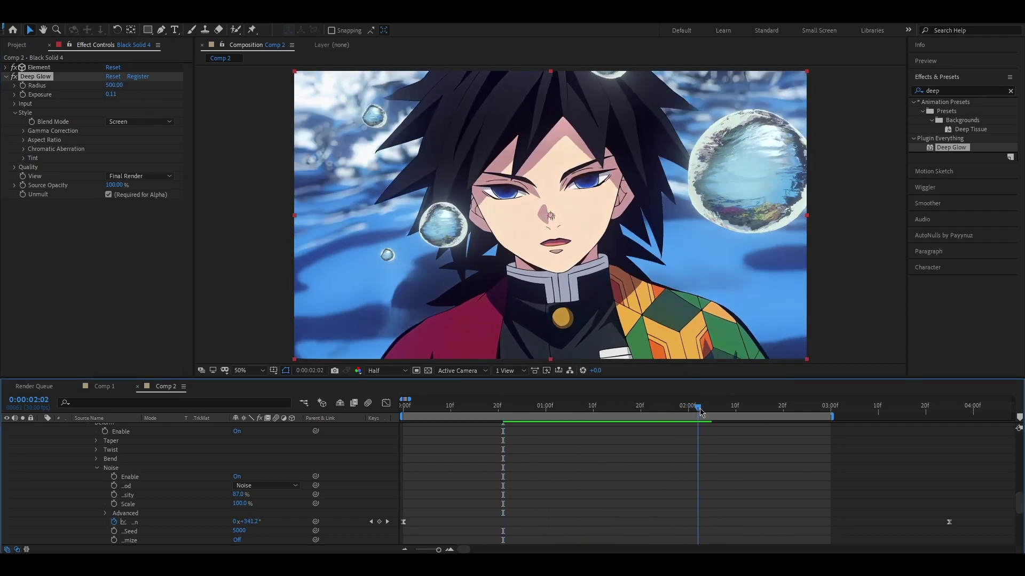
pyautogui.moveTo(113, 85); pyautogui.dragTo(3, 88)
pyautogui.moveTo(114, 86)
pyautogui.mouseDown()
pyautogui.moveTo(2, 97)
pyautogui.moveTo(114, 93)
pyautogui.mouseUp()
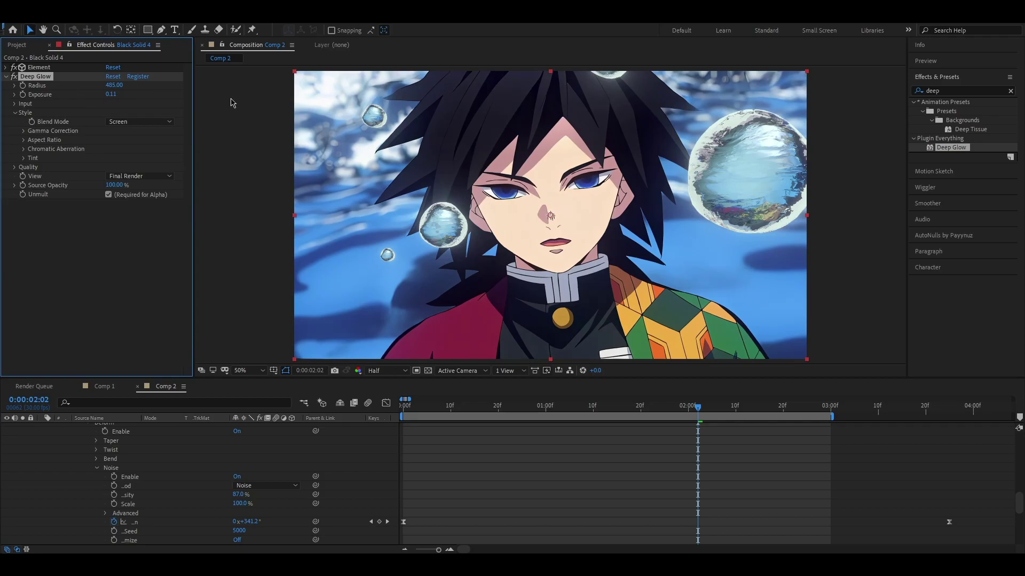
# Collapse the bubble solid's properties in the timeline, preview the composition and stop at 0:00:02:12.
pyautogui.scroll(10, 259, 459)
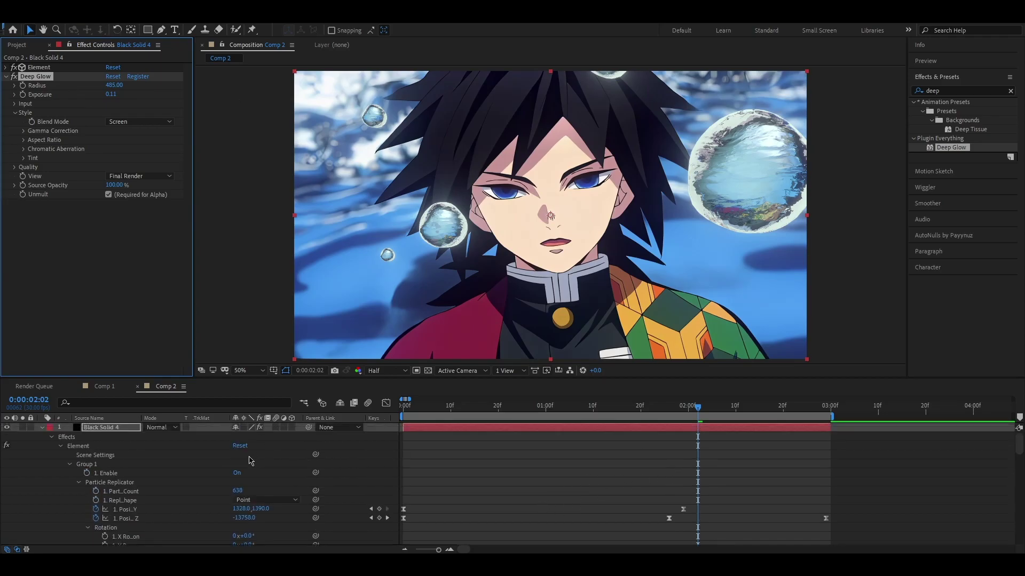
pyautogui.click(42, 428)
pyautogui.press('space')
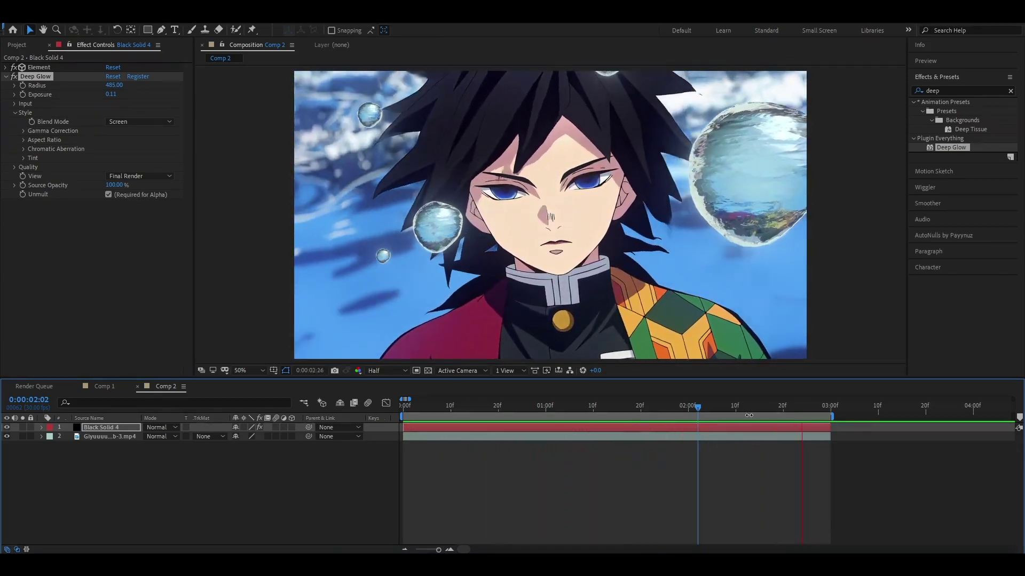
pyautogui.click(745, 408)
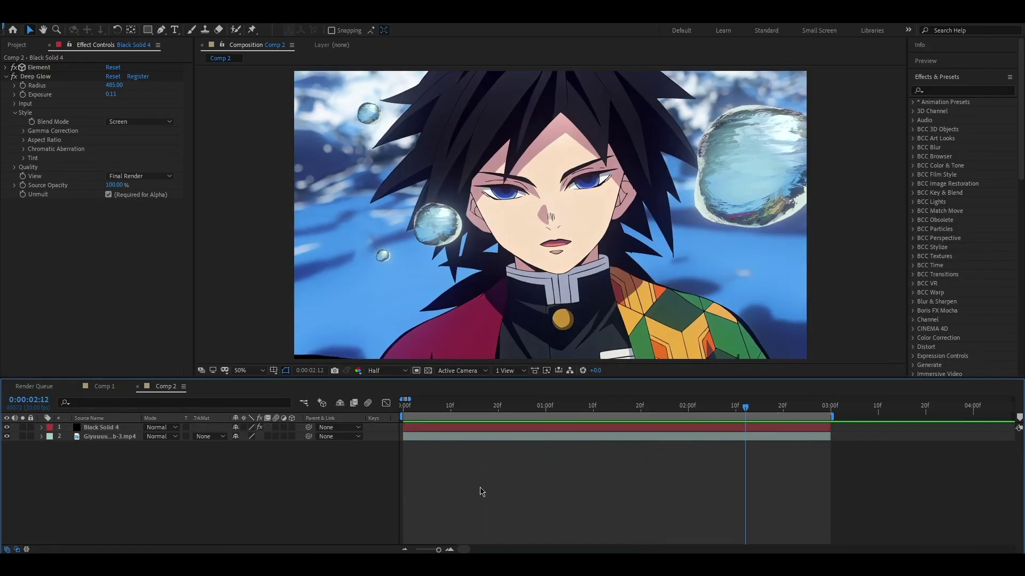
# Add an adjustment layer above the bubble solid and apply the saved water color-correction preset to it.
pyautogui.rightClick(353, 477)
pyautogui.click(544, 449)
pyautogui.click(939, 89)
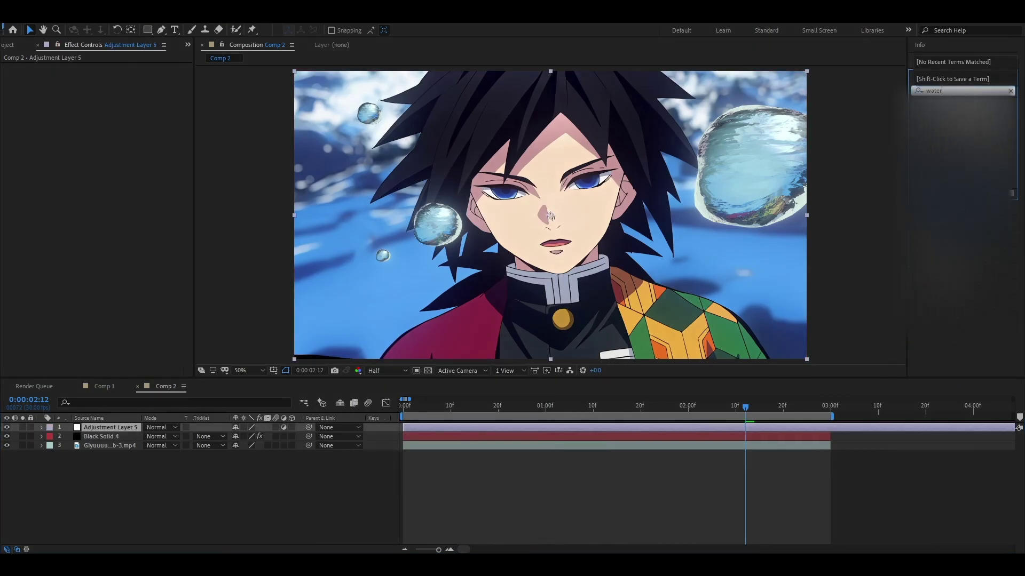
pyautogui.write('particle')
pyautogui.moveTo(957, 158); pyautogui.dragTo(572, 428)
pyautogui.click(947, 80)
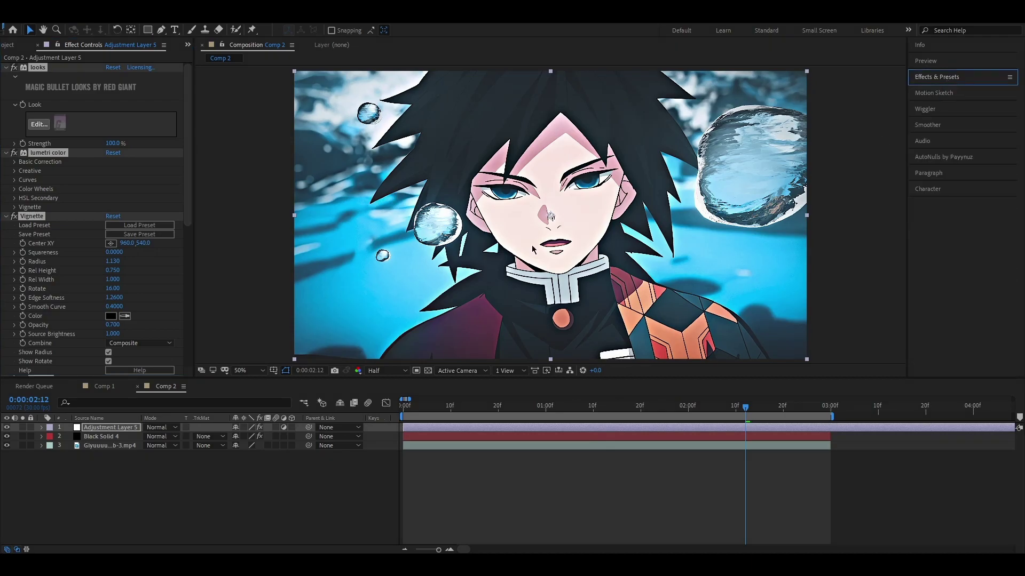
pyautogui.click(592, 520)
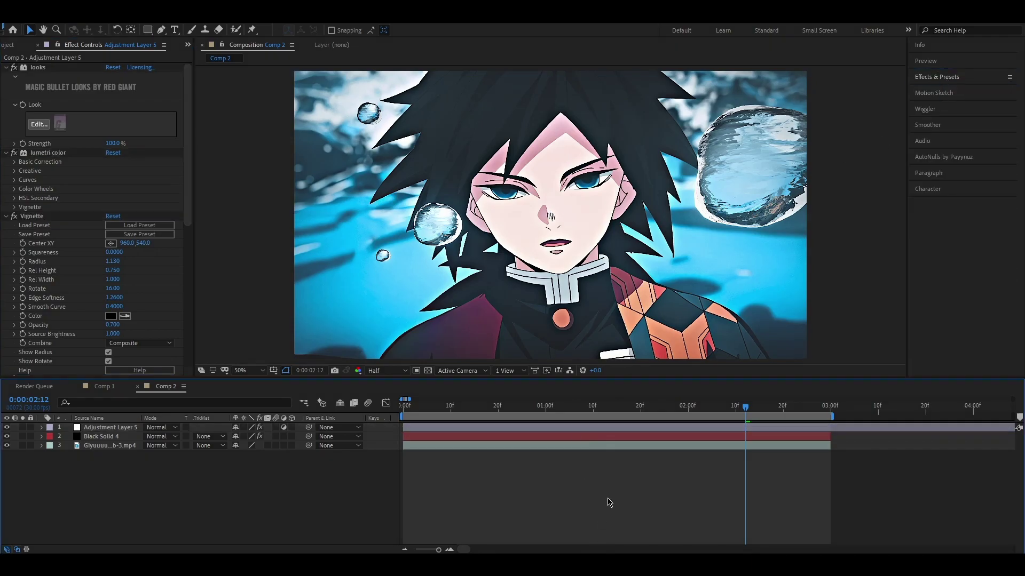
# Examine the preset's first Looks grade with its Grad Exposure tool, and review the Lumetri Creative, Curves and Vignette settings.
pyautogui.click(41, 122)
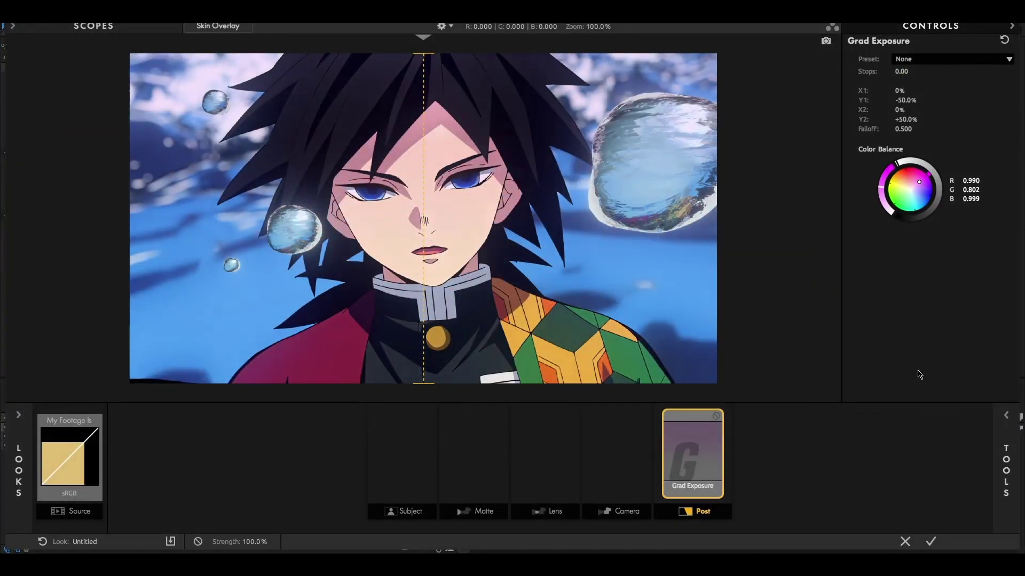
pyautogui.click(934, 544)
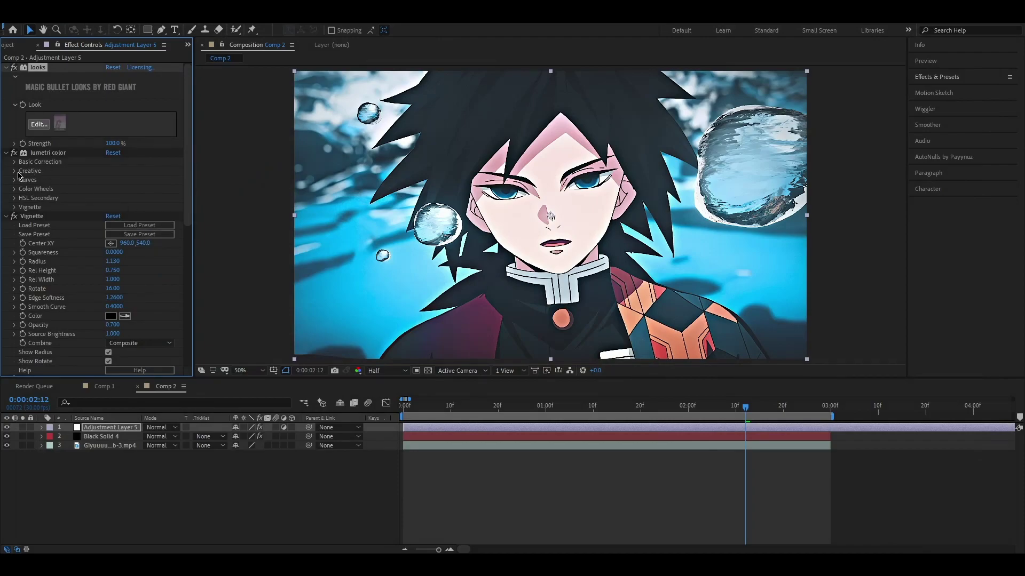
pyautogui.scroll(-2, 34, 187)
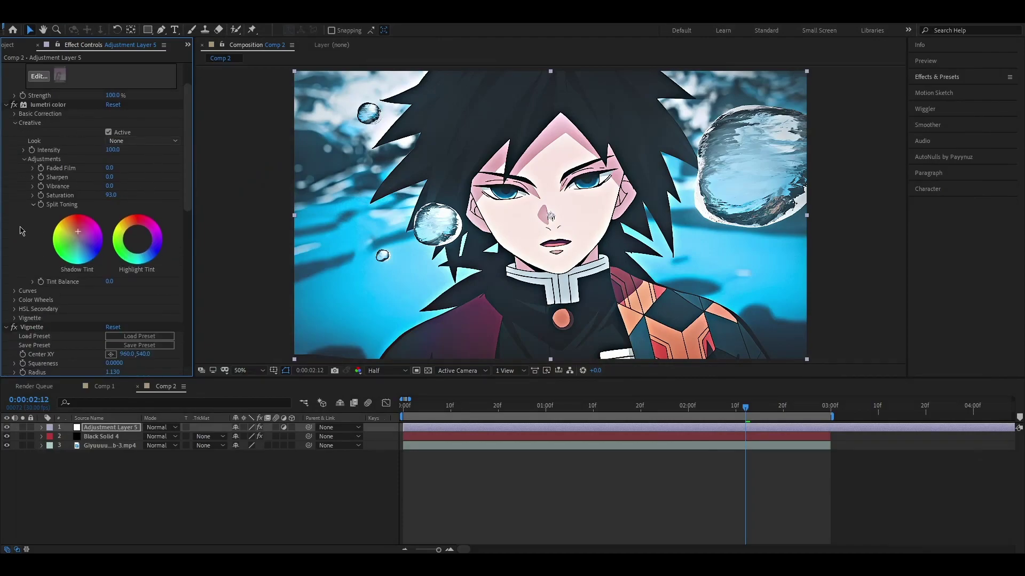
pyautogui.click(14, 291)
pyautogui.scroll(-10, 32, 240)
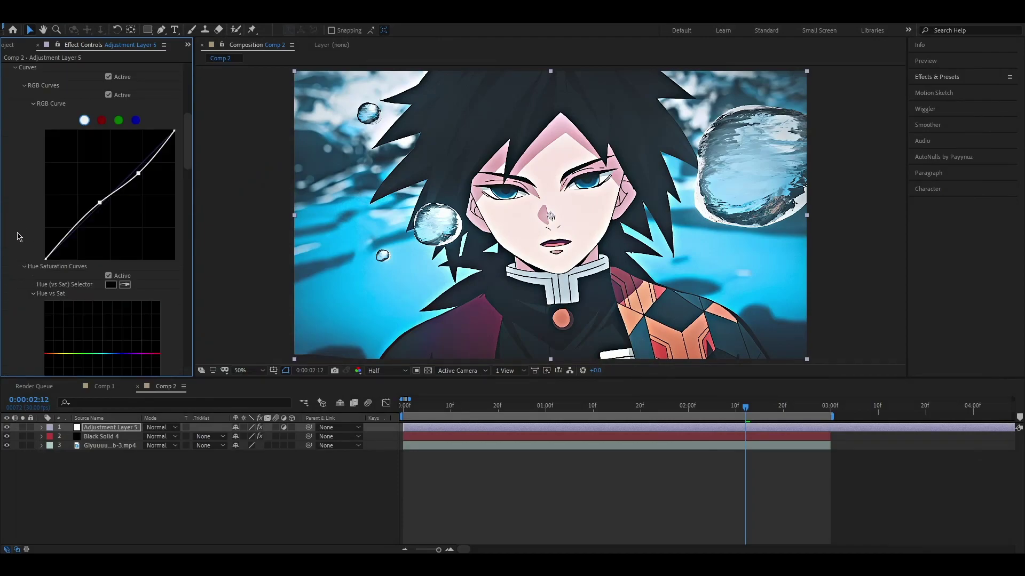
pyautogui.scroll(-10, 8, 272)
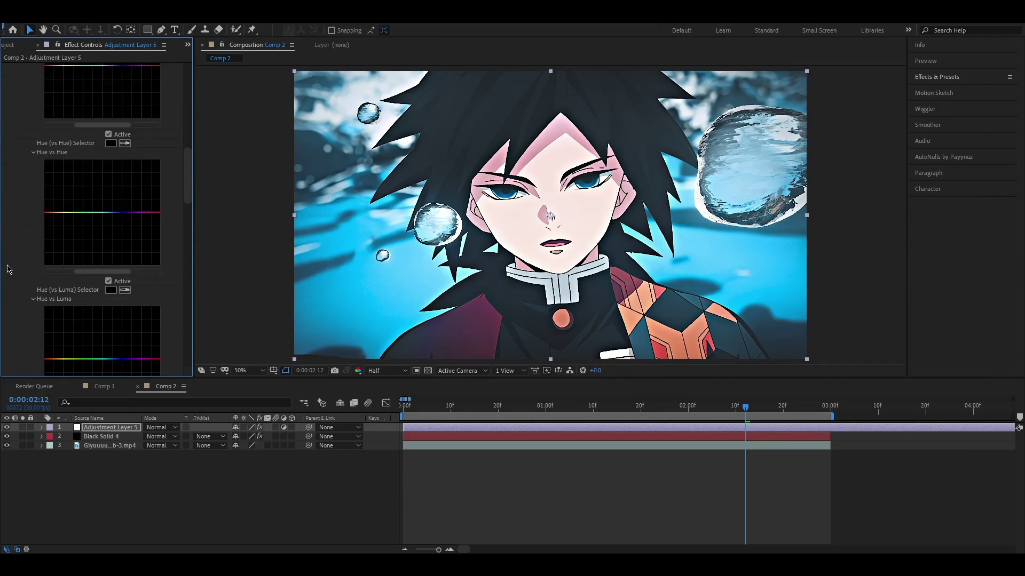
pyautogui.scroll(-1, 39, 185)
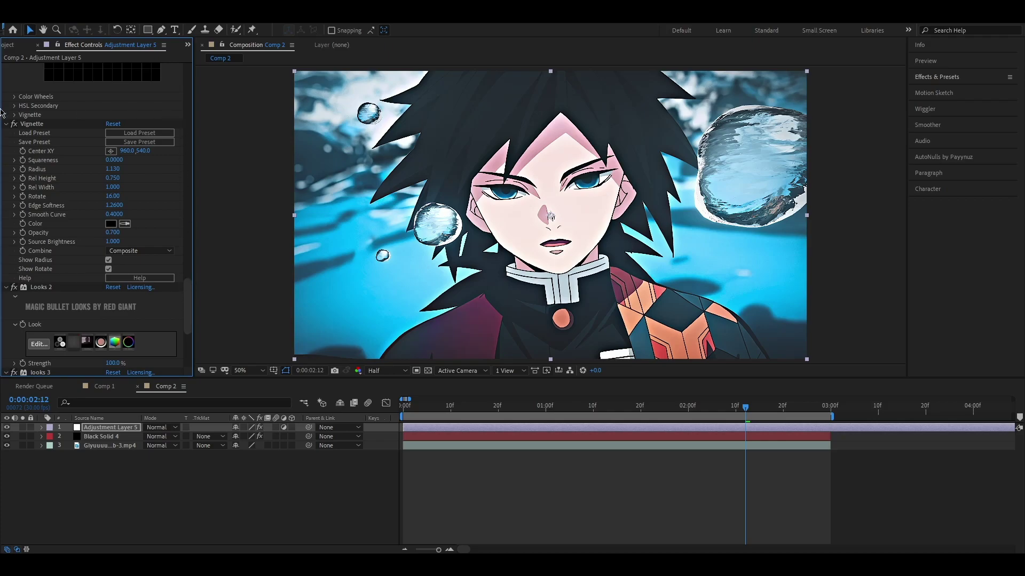
pyautogui.scroll(-3, 104, 241)
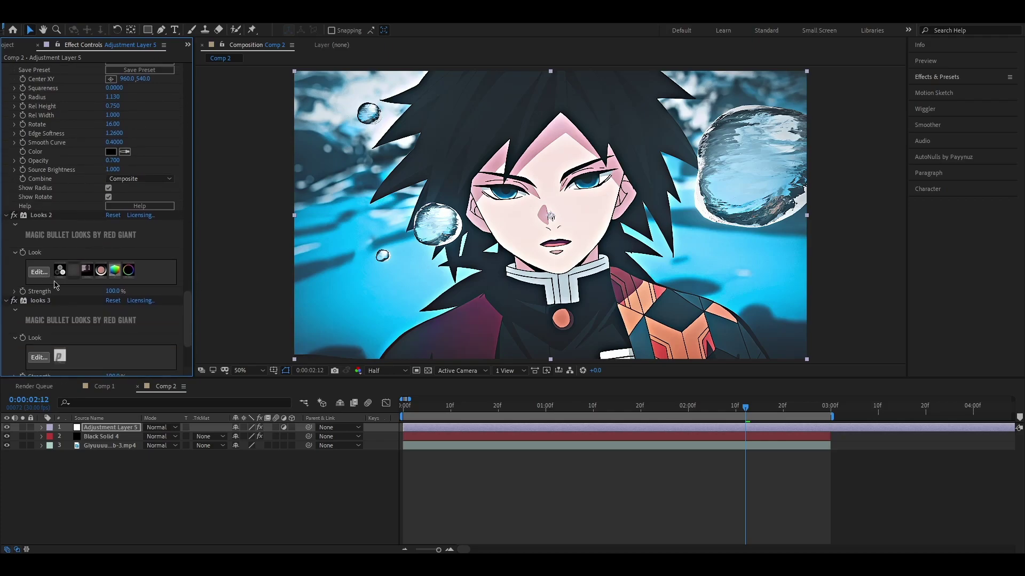
# Inspect each tool in the Looks 2 grade: source footage, Colorista, Lens Vignette, Haze/Flare, Mojo II, LUT and HSL Colors.
pyautogui.click(39, 273)
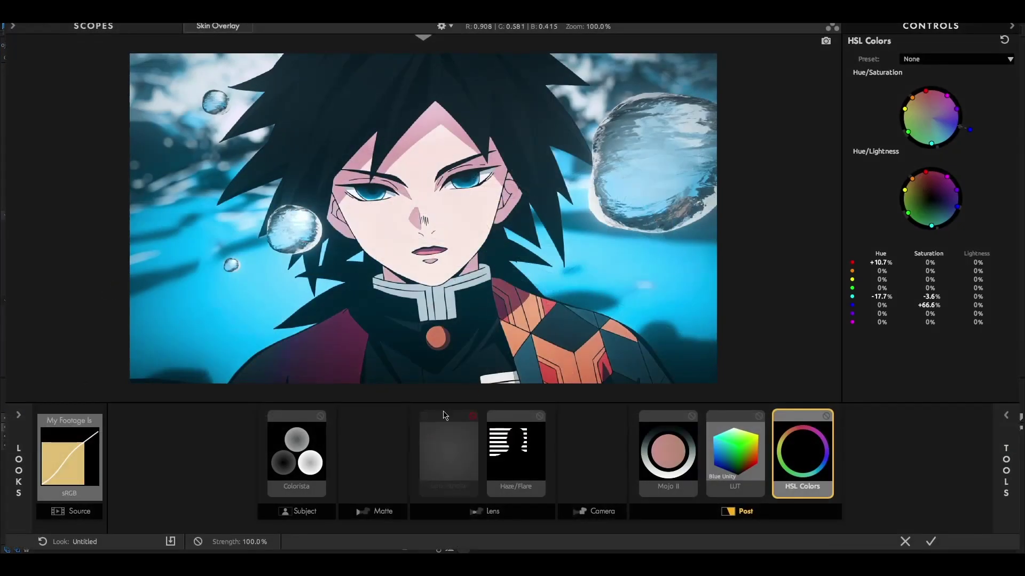
pyautogui.click(77, 458)
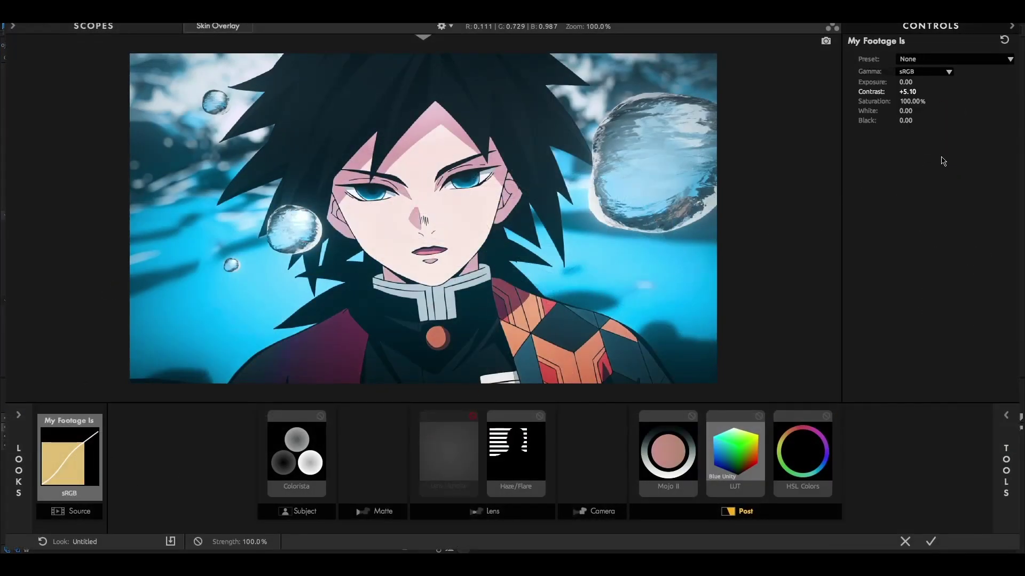
pyautogui.click(314, 459)
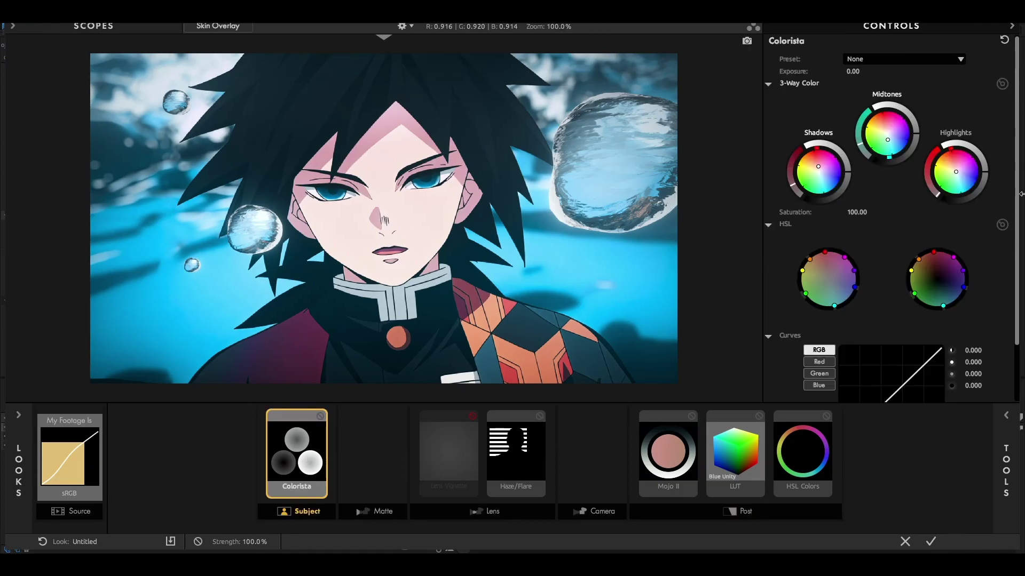
pyautogui.scroll(-2, 999, 259)
pyautogui.click(455, 458)
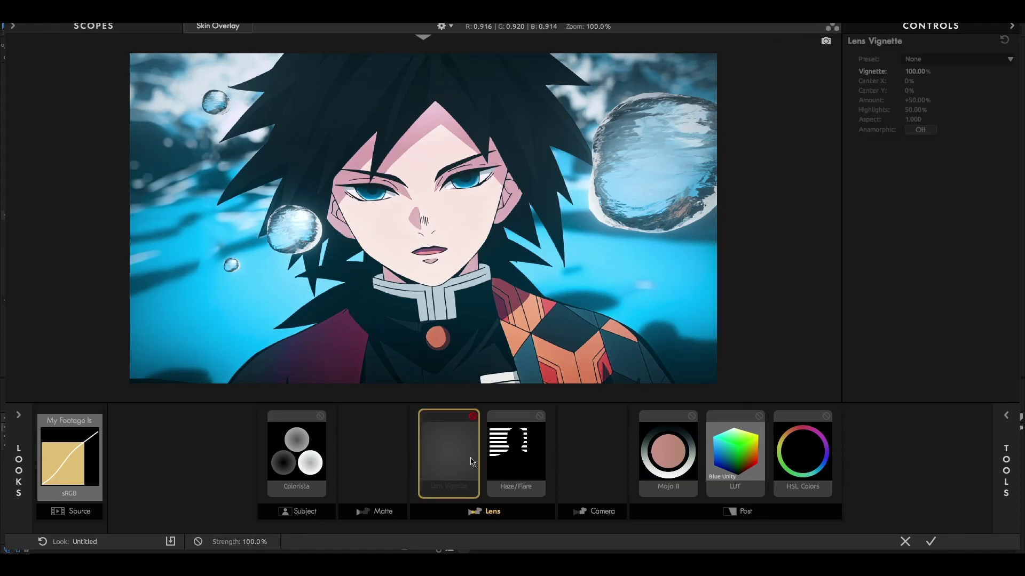
pyautogui.click(510, 461)
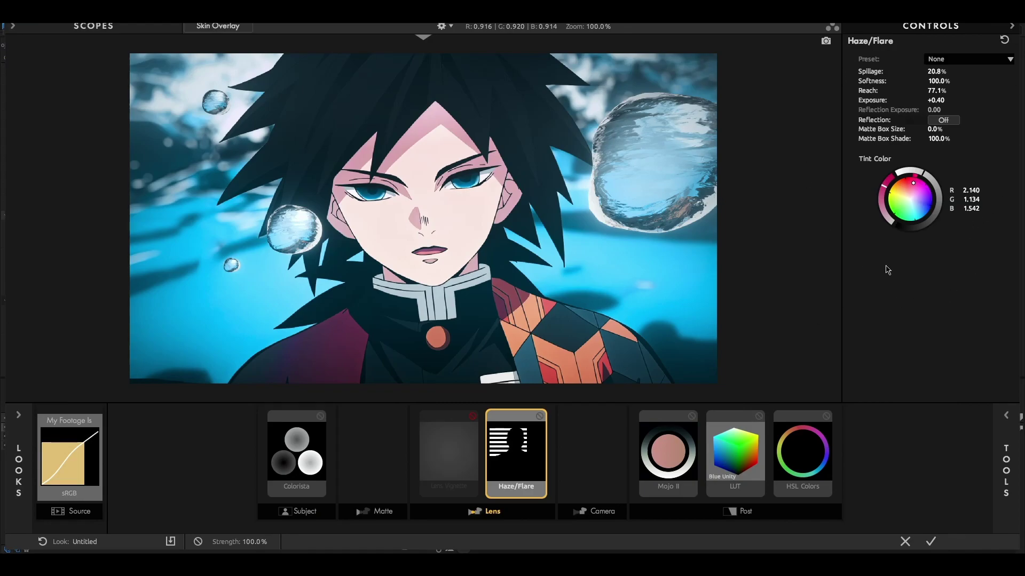
pyautogui.click(685, 465)
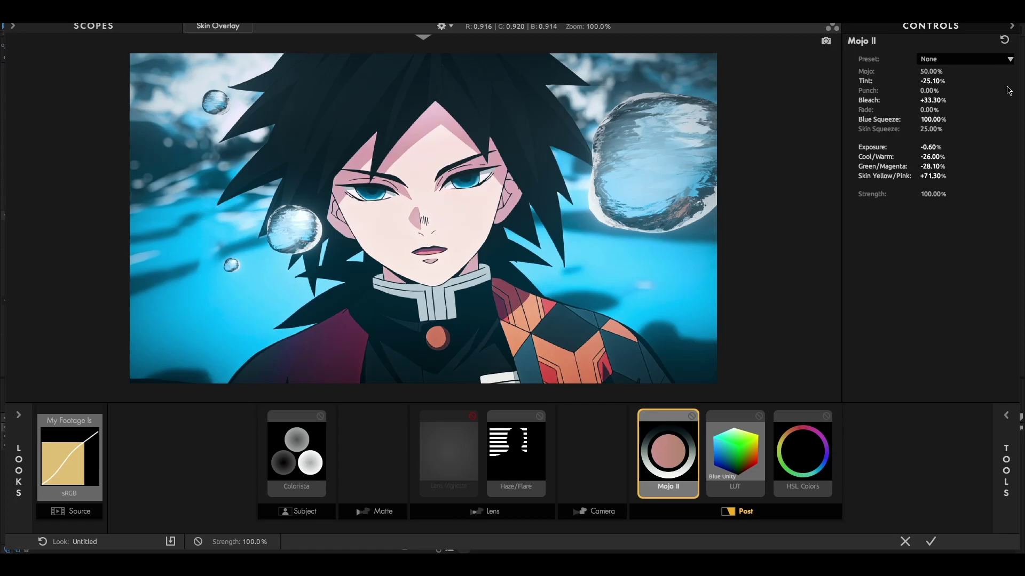
pyautogui.click(737, 467)
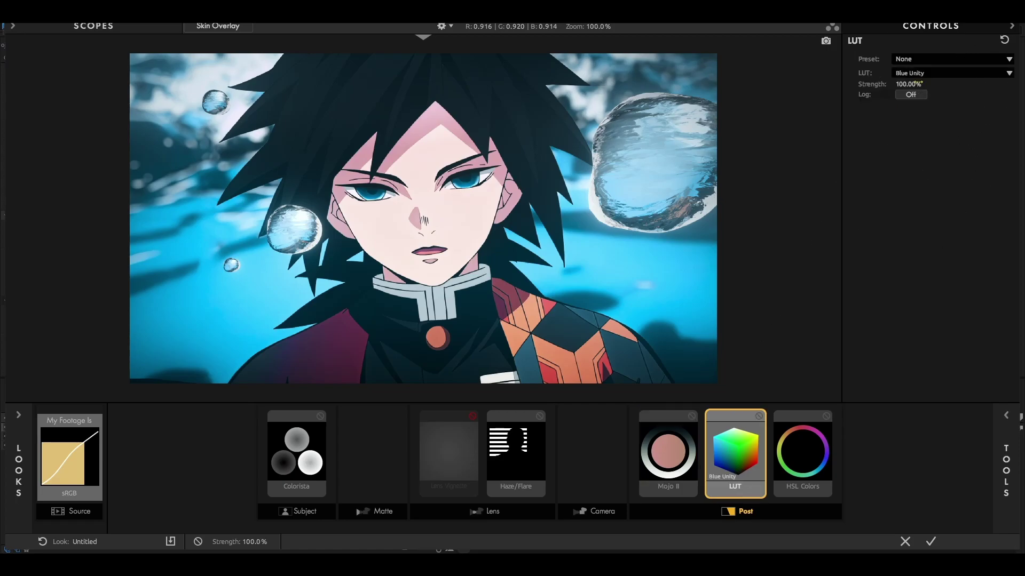
pyautogui.click(809, 456)
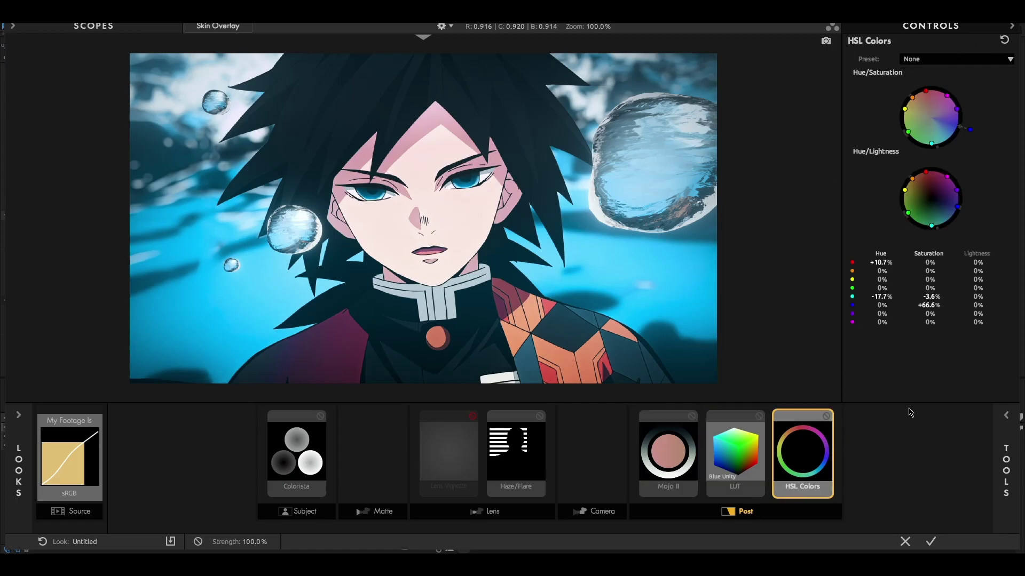
pyautogui.click(931, 542)
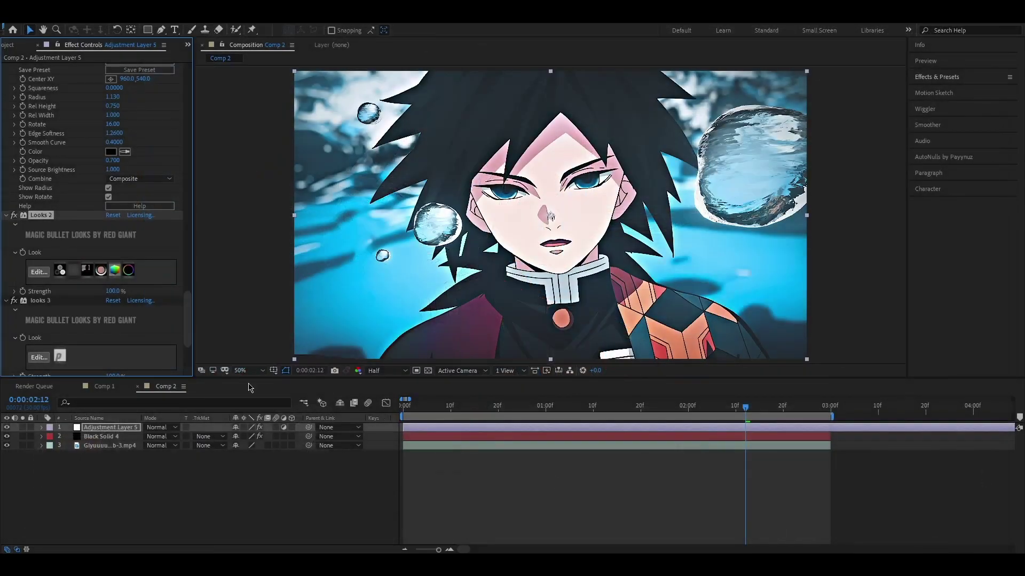
# Inspect the Pop tool's settings in the third Looks grade and return to the composition.
pyautogui.scroll(-3, 133, 257)
pyautogui.click(45, 260)
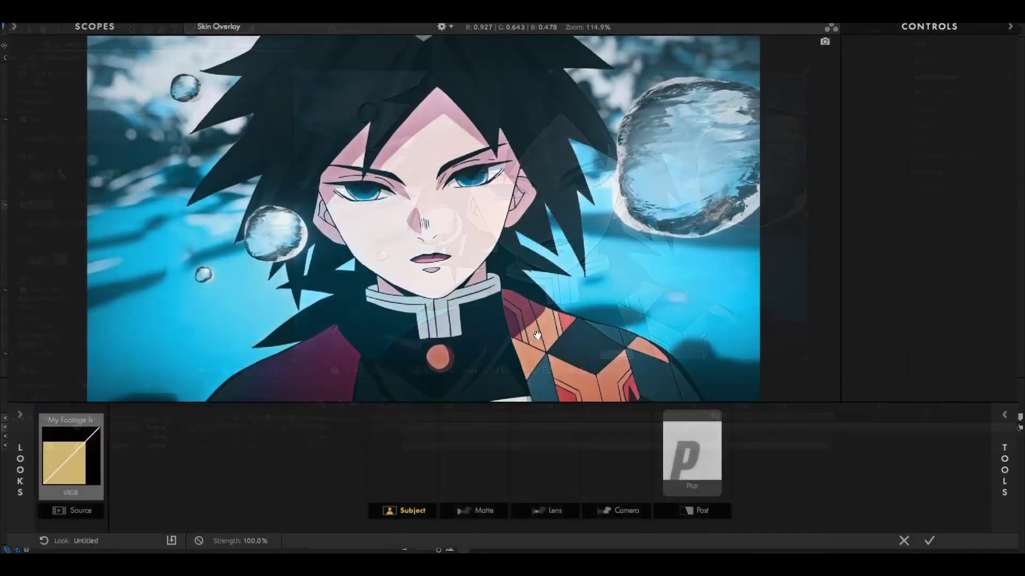
pyautogui.click(693, 449)
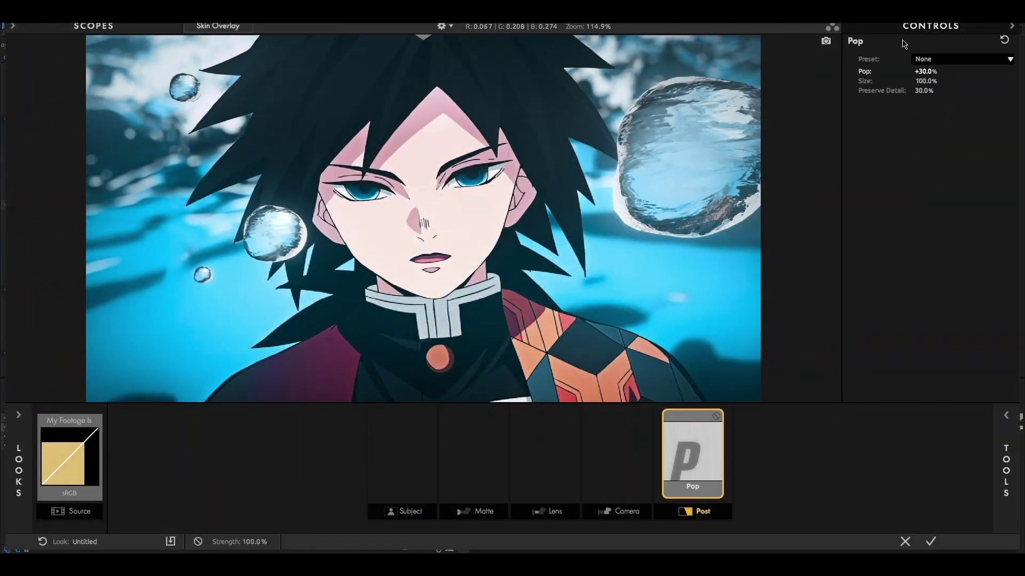
pyautogui.click(931, 541)
# Expand the Faded Film effect's Creative settings and rename the effect Lumetri.
pyautogui.scroll(-1, 106, 304)
pyautogui.click(13, 302)
pyautogui.scroll(-5, 107, 267)
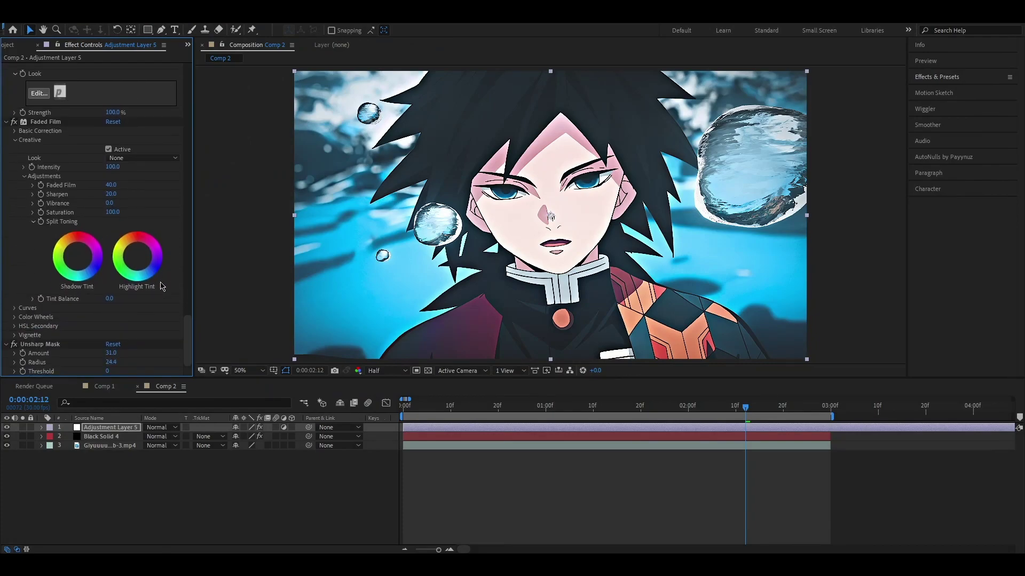
pyautogui.click(37, 124)
pyautogui.press('Return')
pyautogui.write('Lumetri')
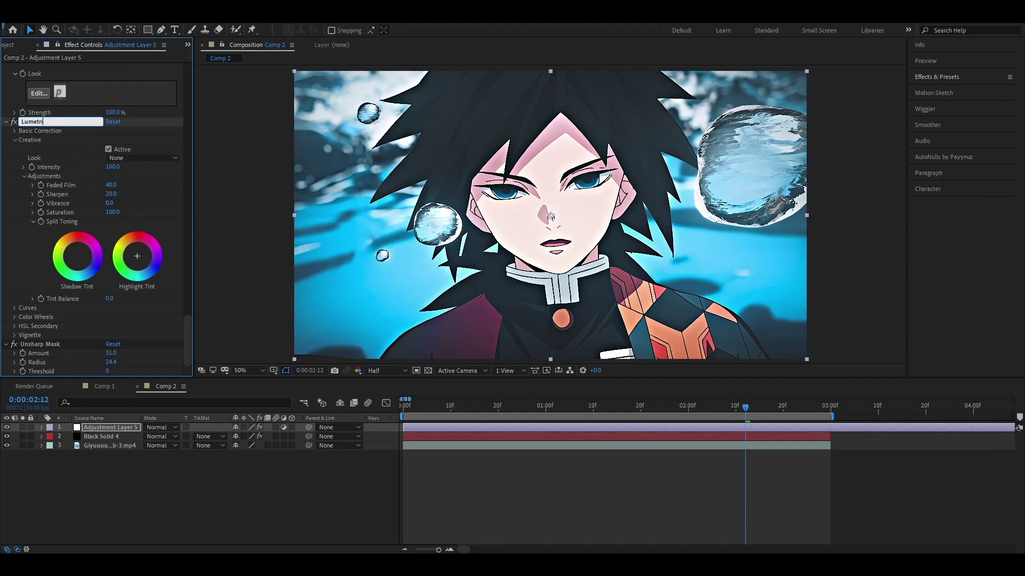
pyautogui.press('Return')
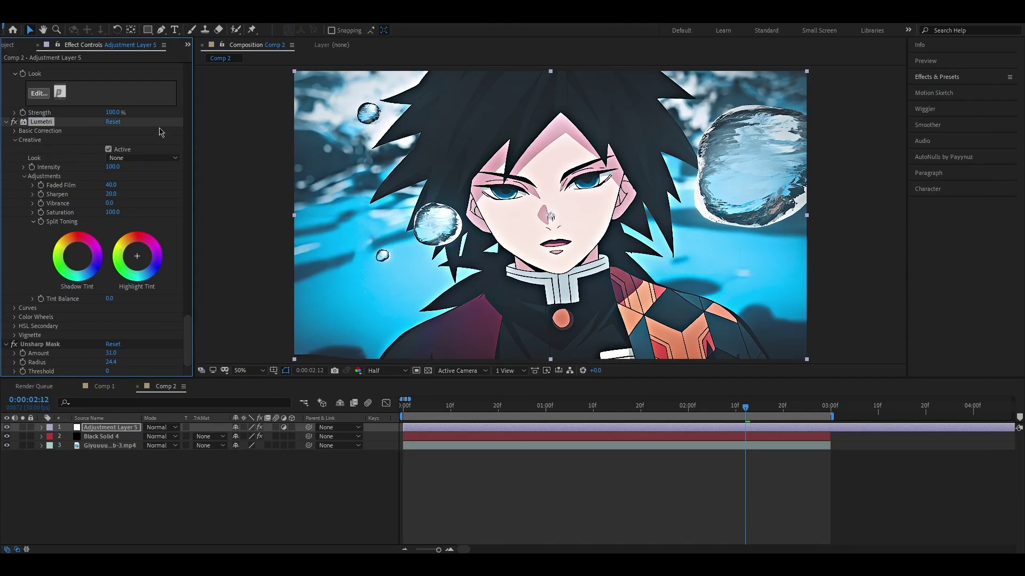
# Review the renamed Lumetri effect's curves and the Unsharp Mask settings, and preview the color-corrected composition.
pyautogui.click(140, 206)
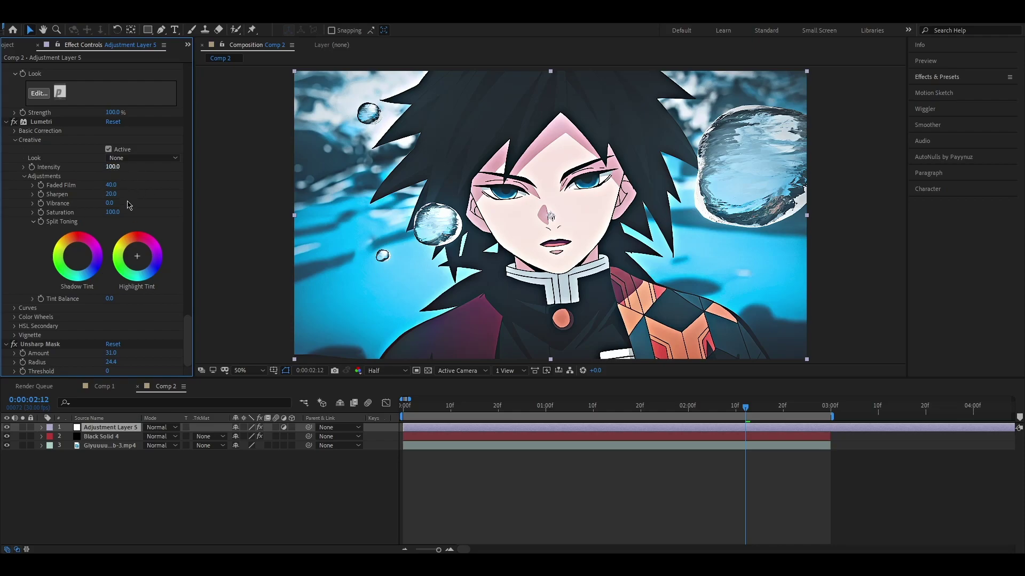
pyautogui.click(14, 308)
pyautogui.scroll(-5, 9, 258)
pyautogui.scroll(-10, 9, 258)
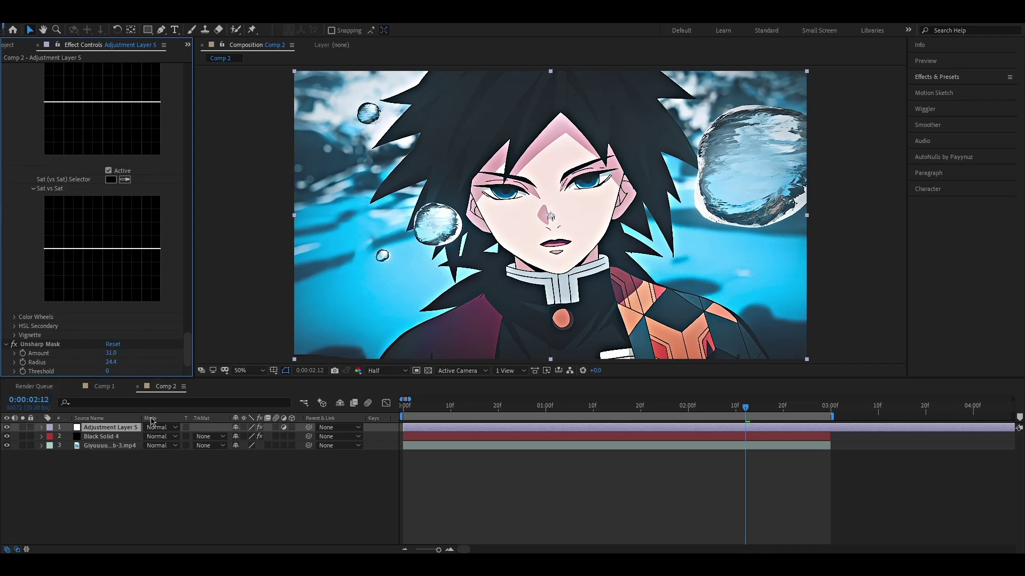
pyautogui.click(155, 486)
pyautogui.press('space')
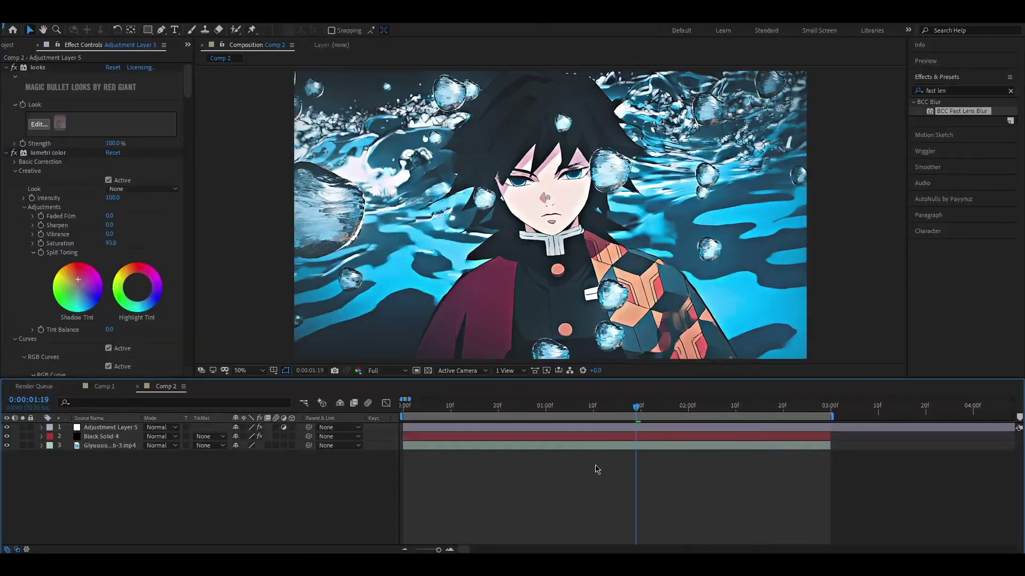
# Add a second adjustment layer directly above the bubble solid and apply BCC Fast Lens Blur to it.
pyautogui.rightClick(340, 471)
pyautogui.moveTo(373, 354)
pyautogui.click(511, 441)
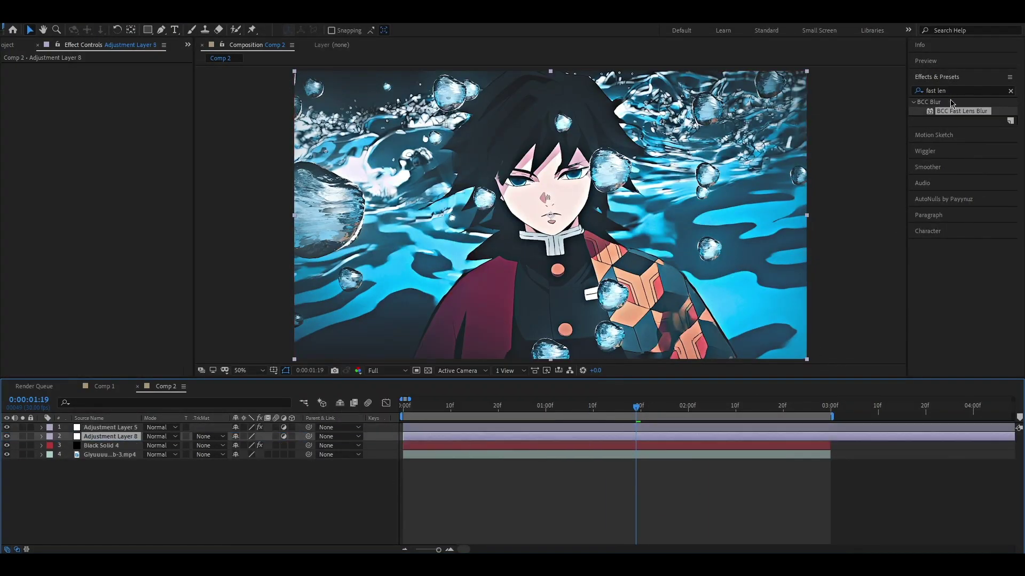
pyautogui.click(1010, 92)
pyautogui.click(950, 90)
pyautogui.write('fast l')
pyautogui.doubleClick(987, 110)
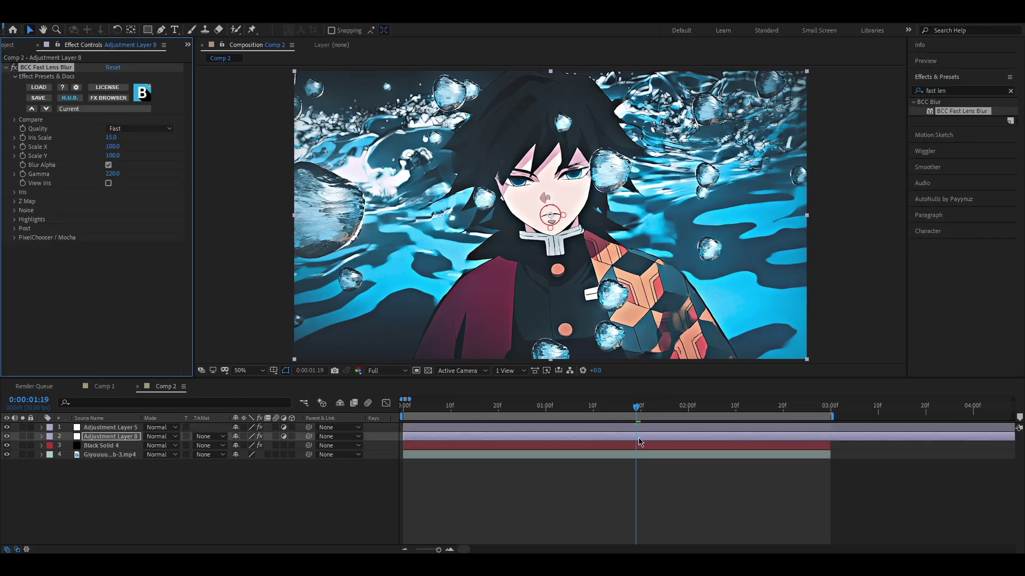
# Start keyframing the lens blur's Iris Scale with 0.0 at about 0:00:01:01 and set the preview resolution to Quarter.
pyautogui.click(617, 409)
pyautogui.moveTo(618, 409)
pyautogui.mouseDown()
pyautogui.moveTo(550, 409)
pyautogui.moveTo(628, 411)
pyautogui.mouseUp()
pyautogui.click(22, 137)
pyautogui.click(617, 409)
pyautogui.click(377, 372)
pyautogui.click(386, 430)
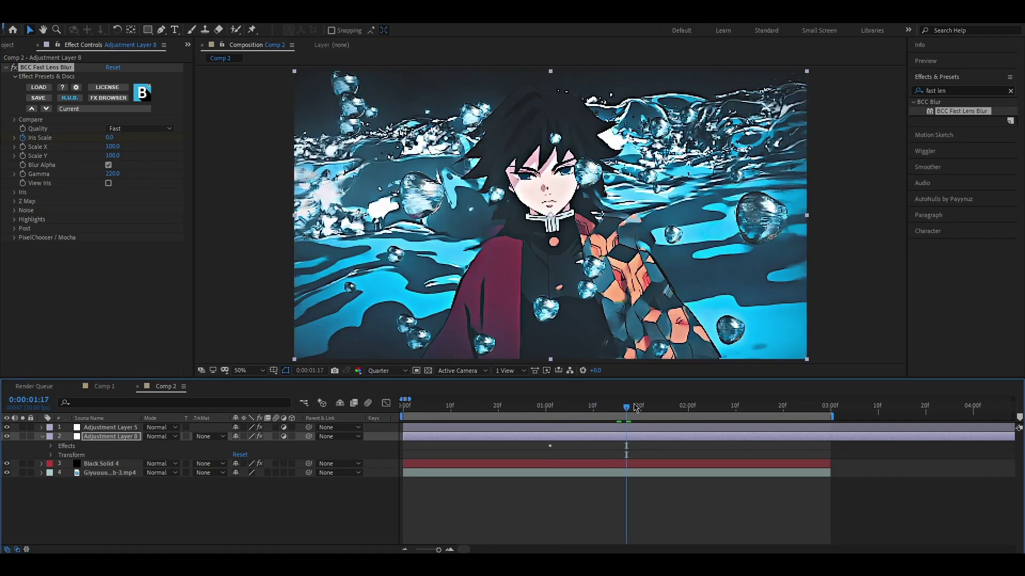
# Add Iris Scale keyframes at 0:00:01:17 and about 0:00:02:01, and set the lens blur's Gamma to 1000.
pyautogui.moveTo(114, 137); pyautogui.dragTo(111, 138)
pyautogui.click(693, 408)
pyautogui.moveTo(413, 185); pyautogui.dragTo(763, 390)
pyautogui.moveTo(692, 407); pyautogui.dragTo(565, 408)
# Set the preview resolution to Half and preview the animated lens blur.
pyautogui.click(387, 370)
pyautogui.click(385, 406)
pyautogui.moveTo(606, 410); pyautogui.dragTo(698, 415)
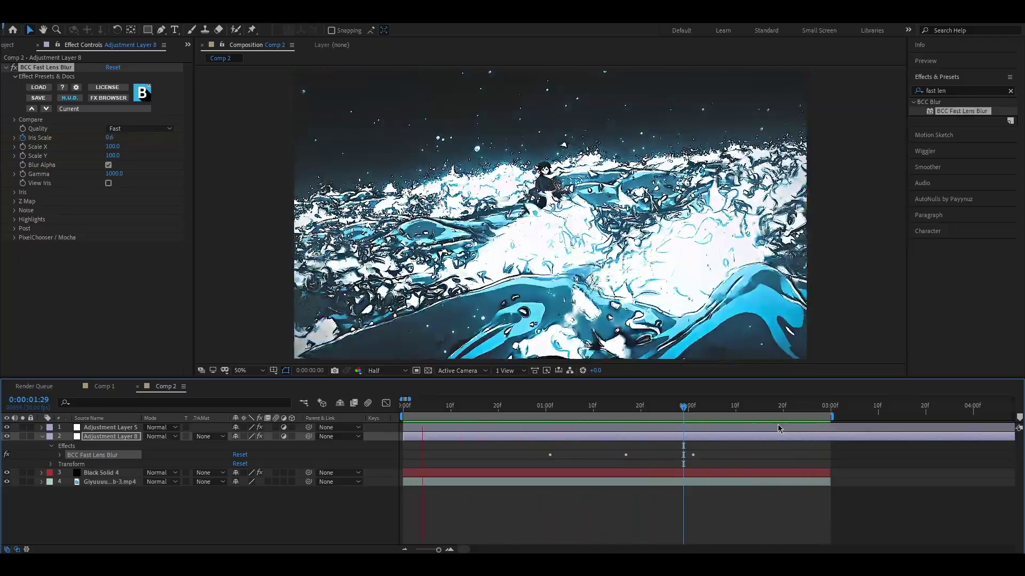
pyautogui.press('space')
# Reveal the lens blur's properties in the timeline and move the last Iris Scale keyframe to about 0:00:02:08.
pyautogui.click(60, 455)
pyautogui.click(693, 454)
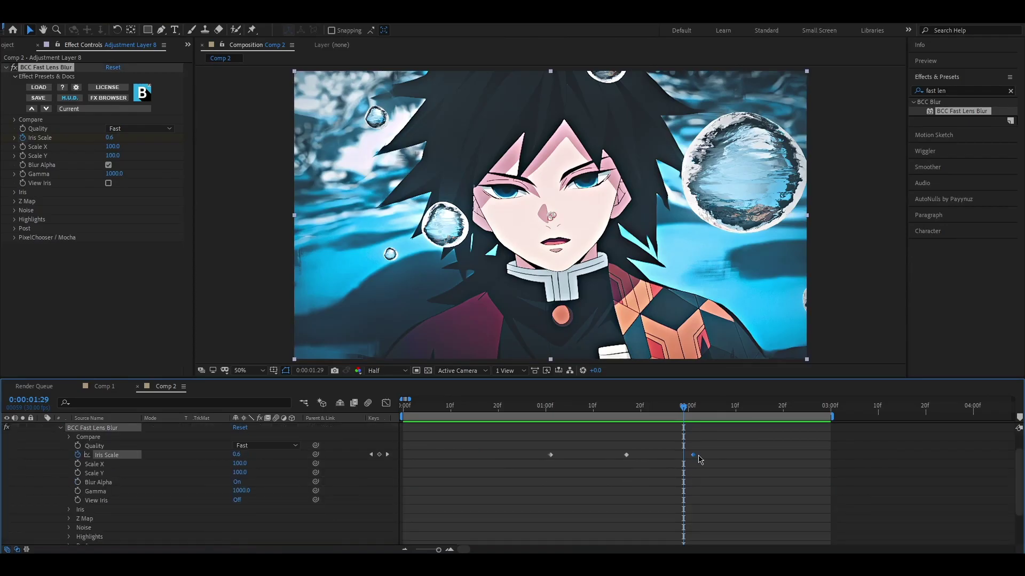
pyautogui.moveTo(695, 457); pyautogui.dragTo(724, 458)
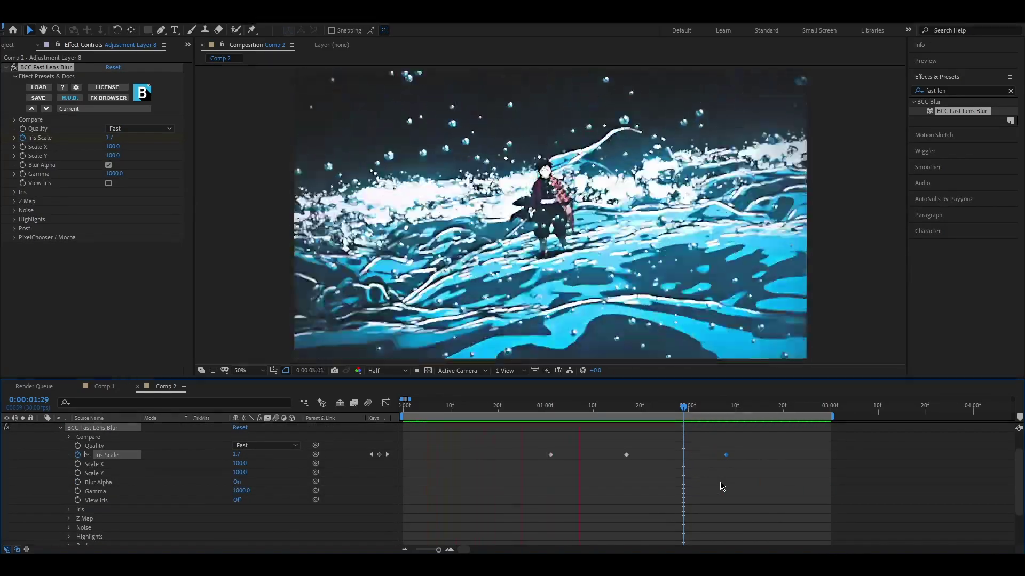